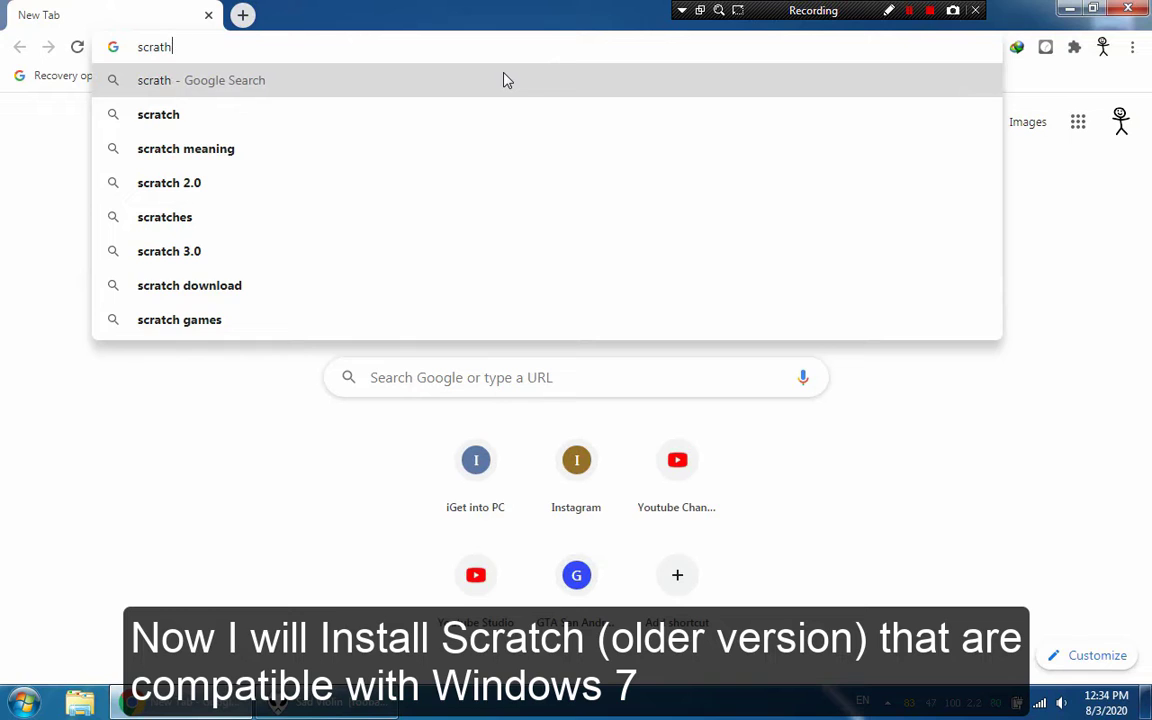
# Step: Search the web for "scratch" and open the official Scratch home page to look over its contents
pyautogui.write('c')
pyautogui.press('Return')
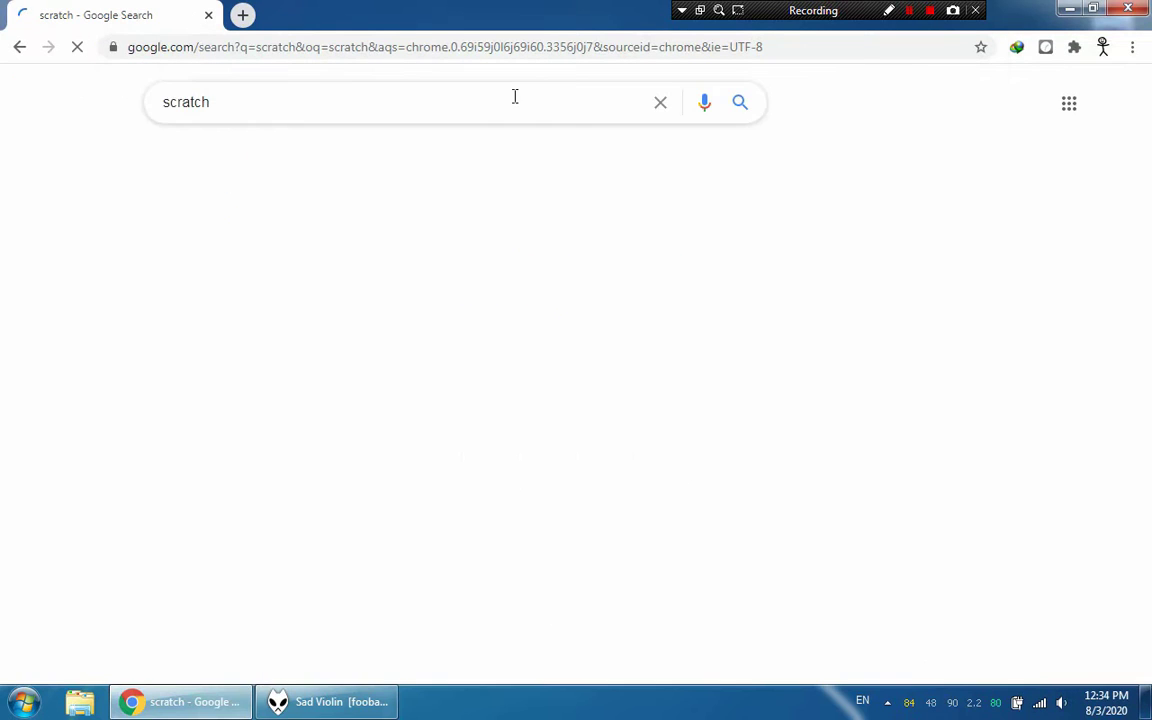
pyautogui.click(226, 256)
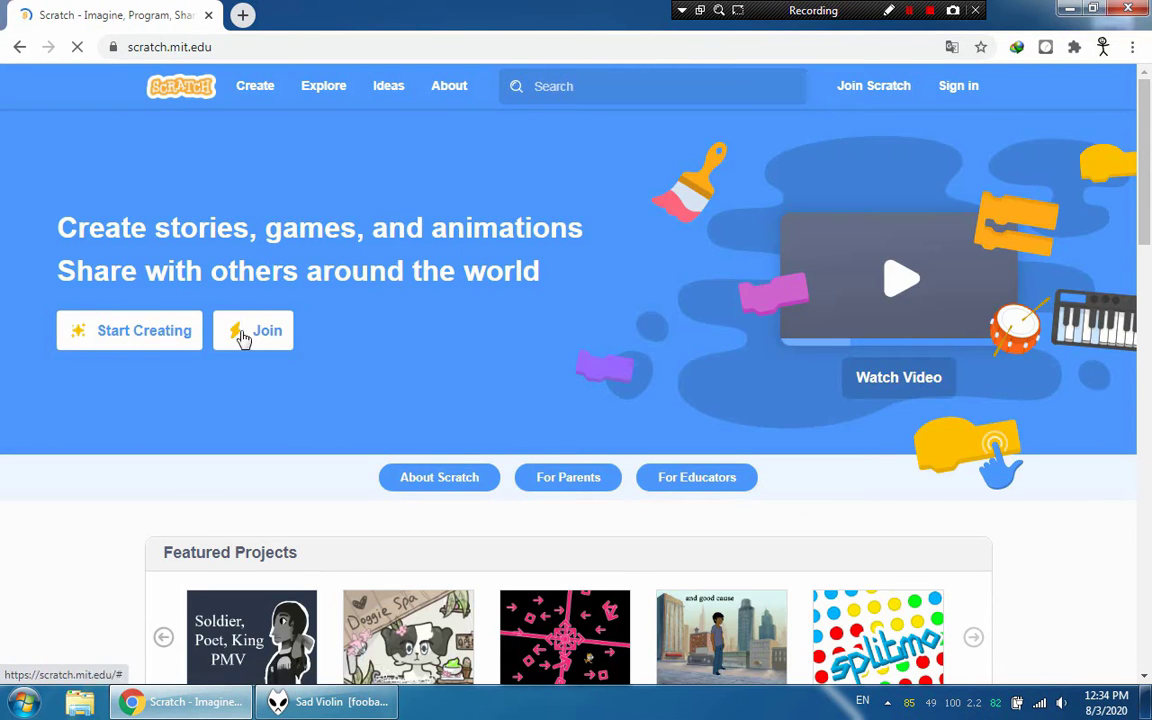
pyautogui.scroll(-2, 557, 360)
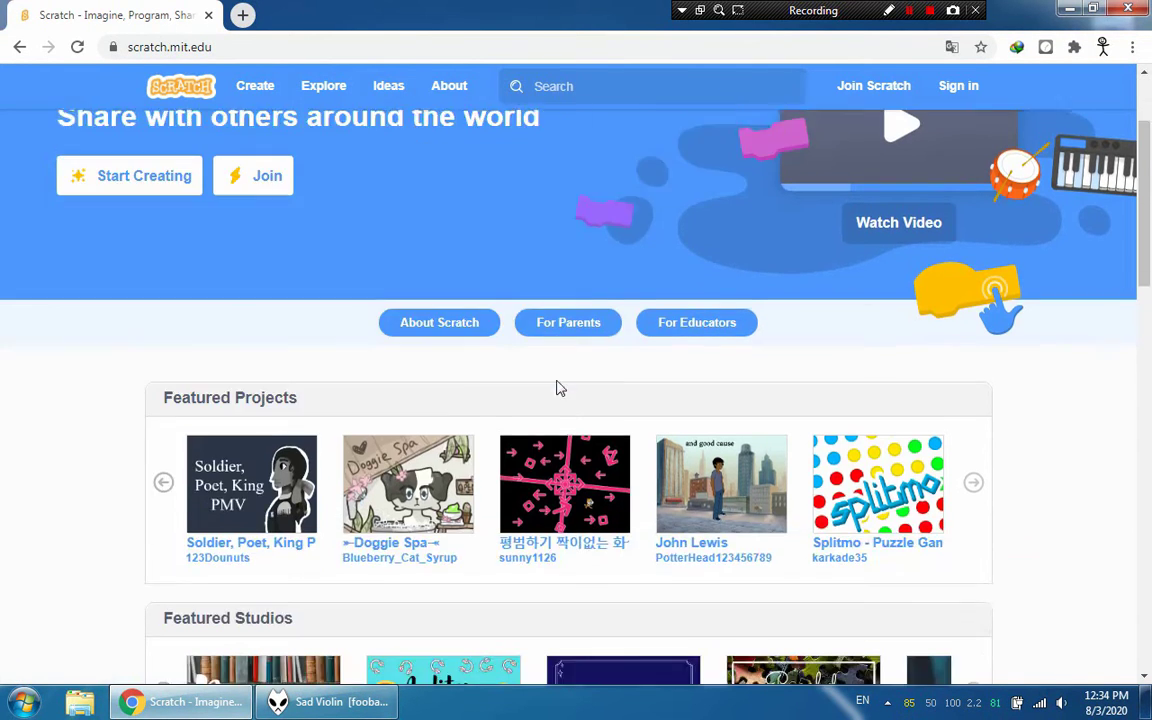
pyautogui.scroll(-7, 560, 388)
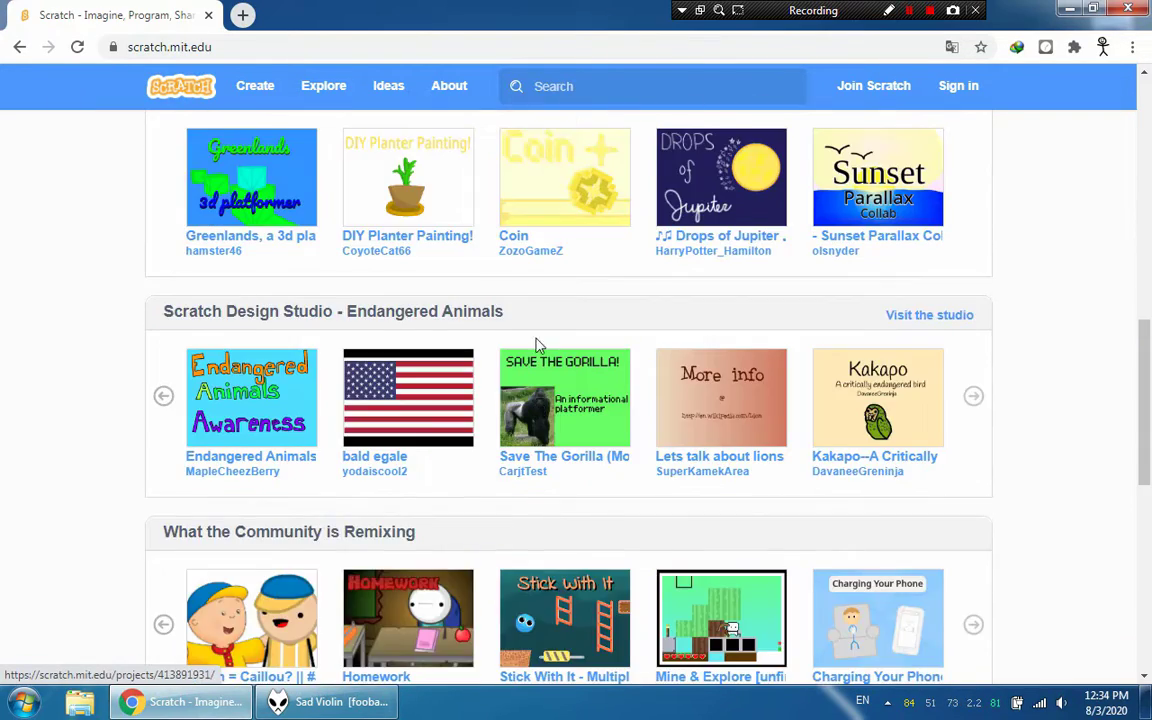
pyautogui.scroll(9, 535, 330)
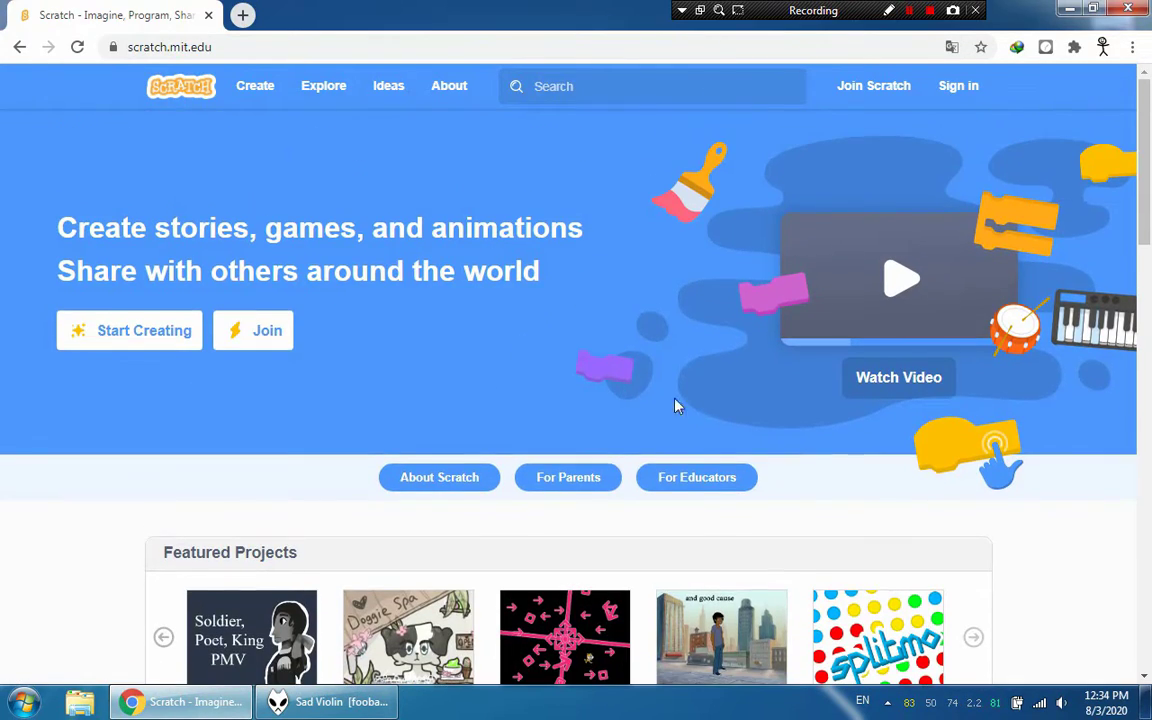
# Step: Look through the For Educators page on the Scratch site and go back to the search results
pyautogui.click(694, 479)
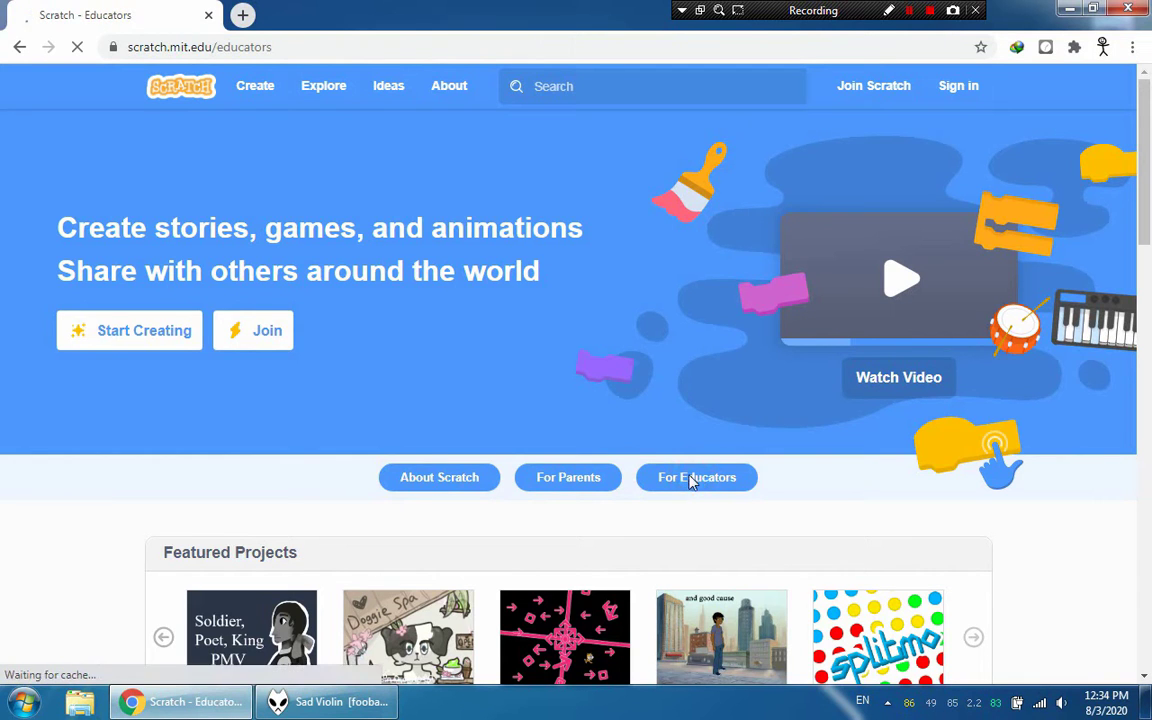
pyautogui.scroll(-3, 690, 487)
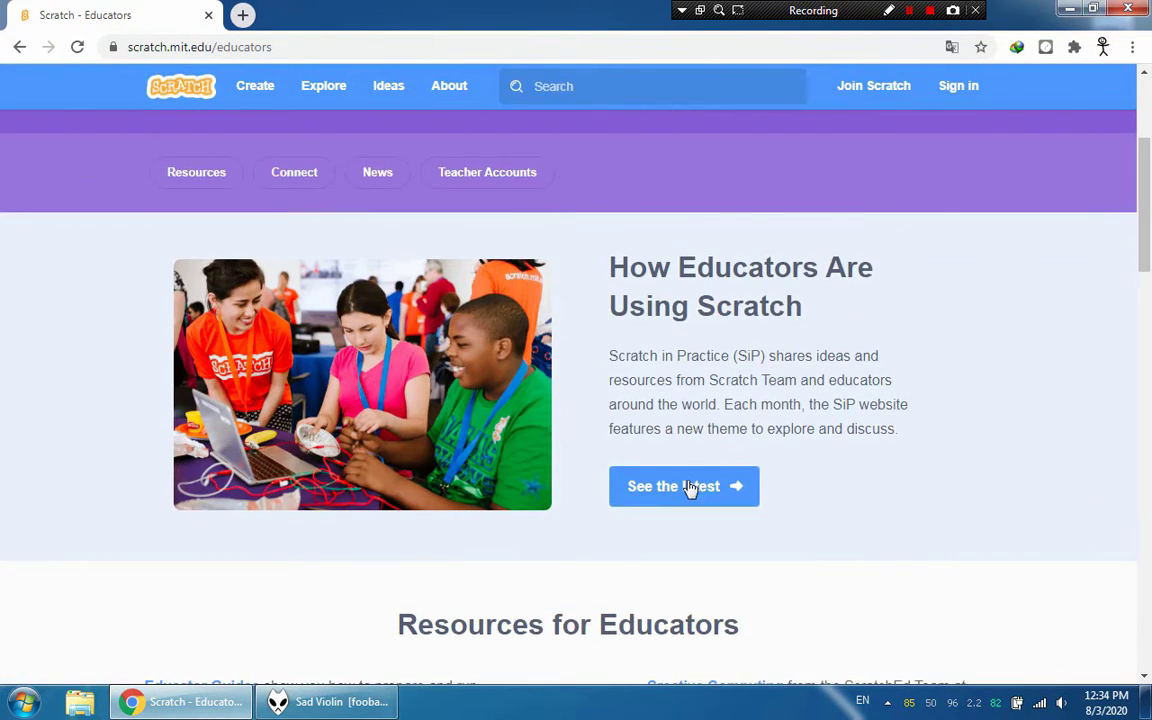
pyautogui.scroll(-10, 692, 492)
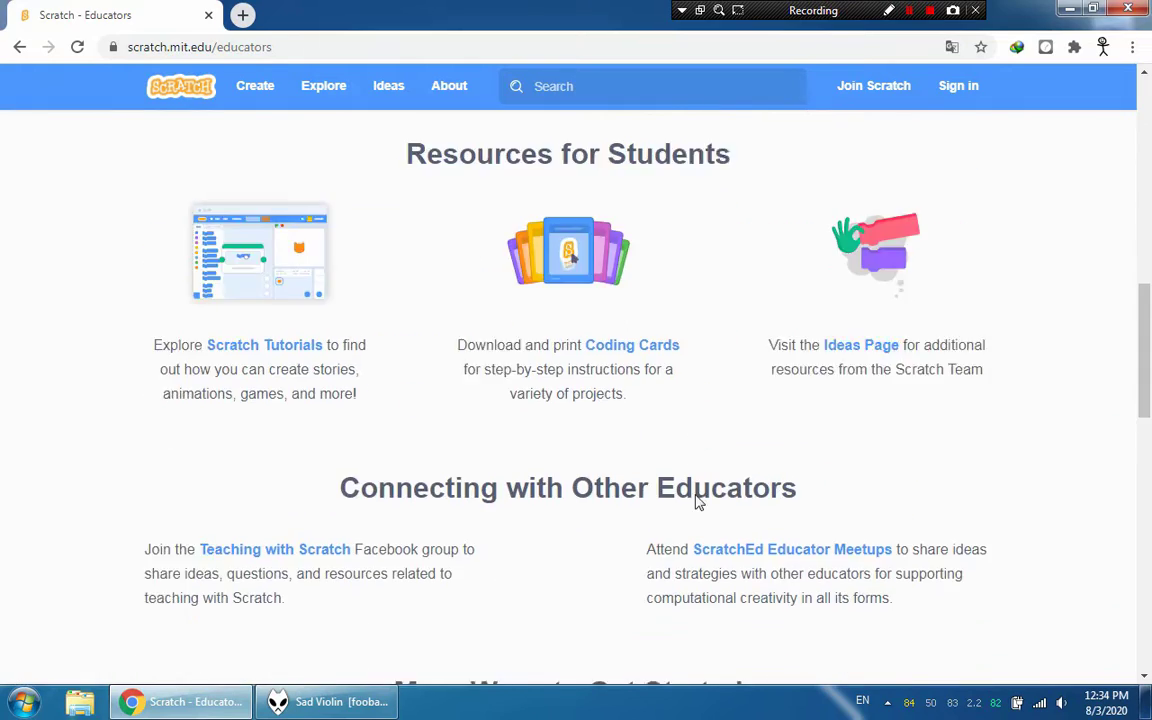
pyautogui.scroll(-5, 700, 510)
pyautogui.scroll(-4, 695, 509)
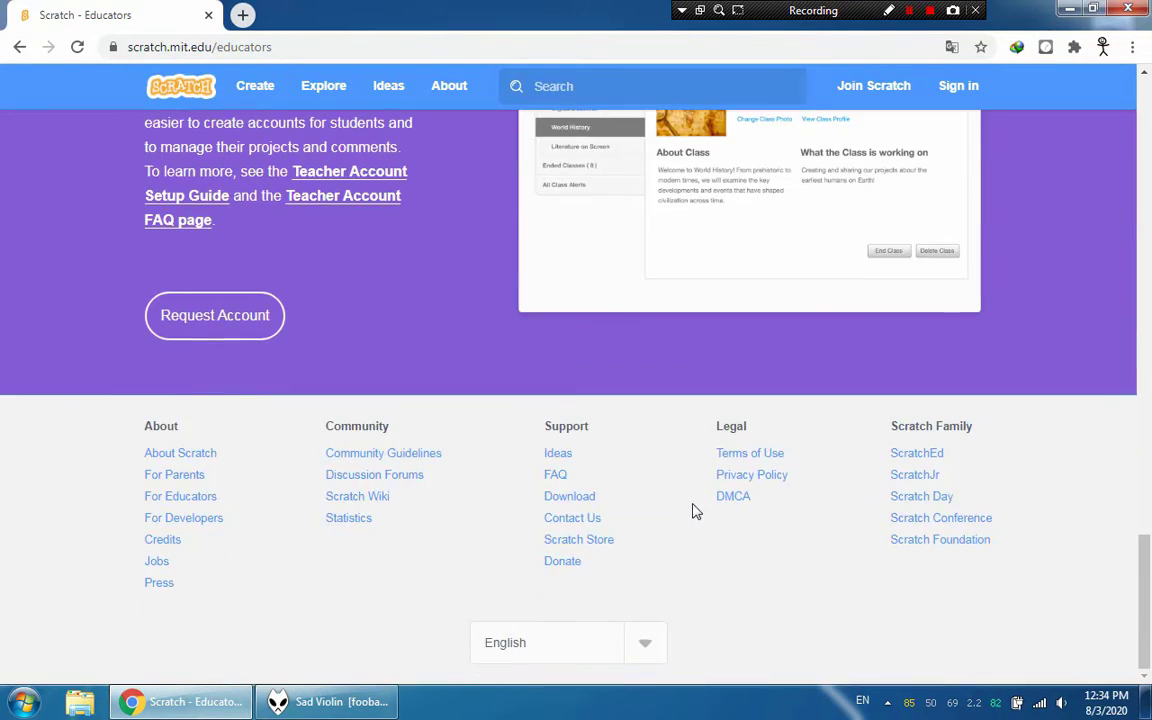
pyautogui.scroll(6, 702, 509)
pyautogui.scroll(15, 715, 512)
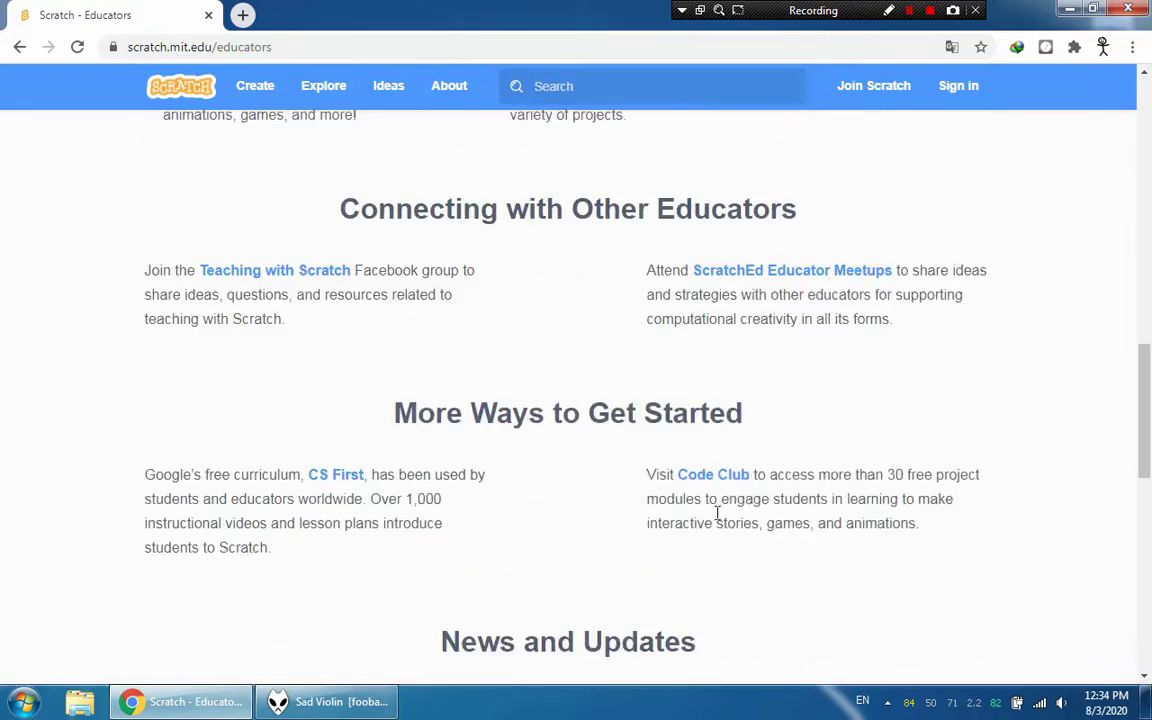
pyautogui.hotkey('alt', 'Left')
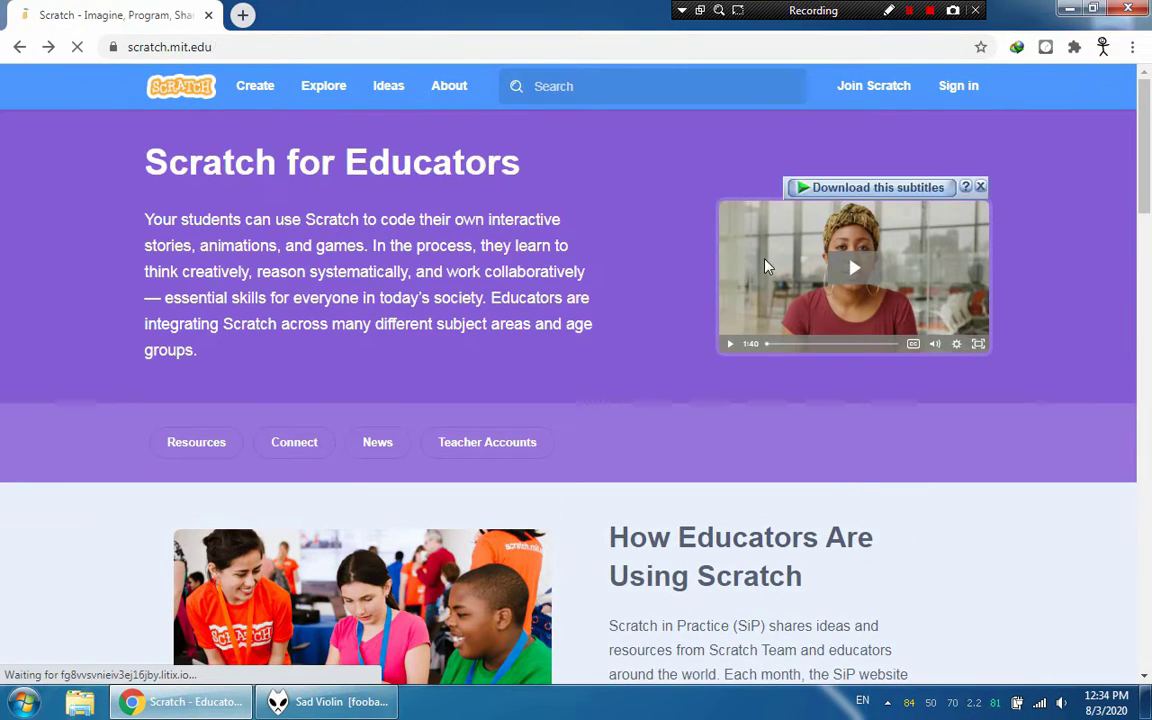
pyautogui.hotkey('alt', 'Left')
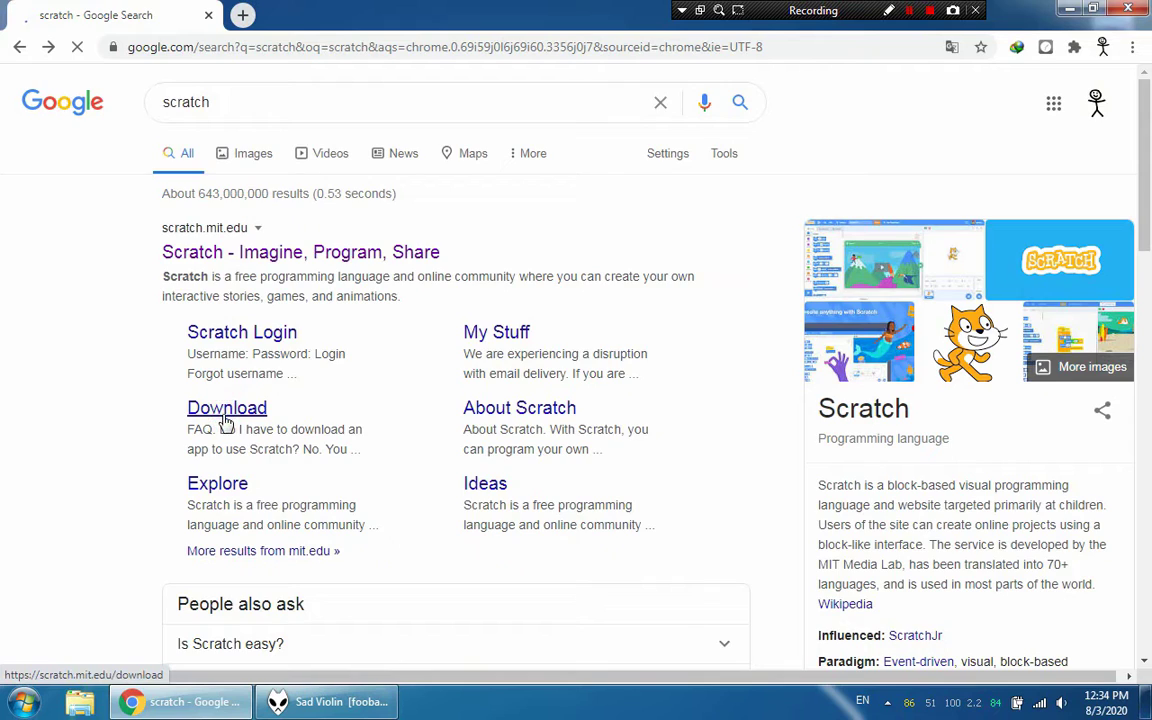
# Step: Open Scratch's Download page from the search results and examine the system requirements, older versions and FAQ
pyautogui.click(226, 410)
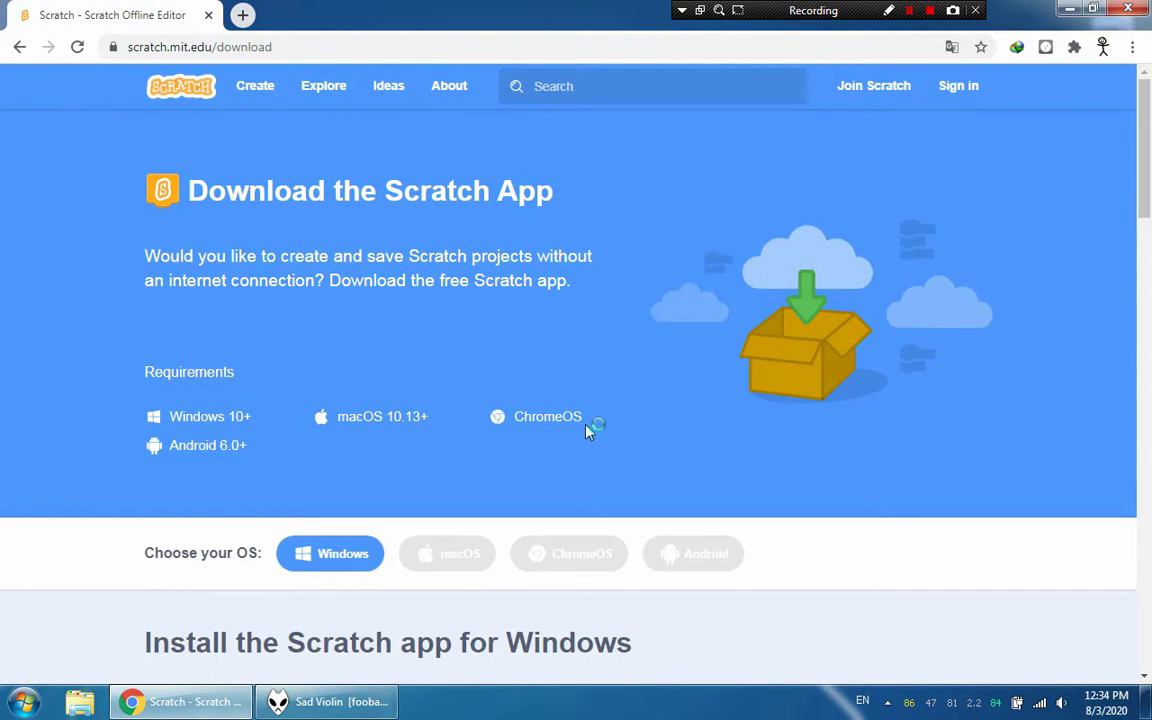
pyautogui.scroll(-4, 584, 390)
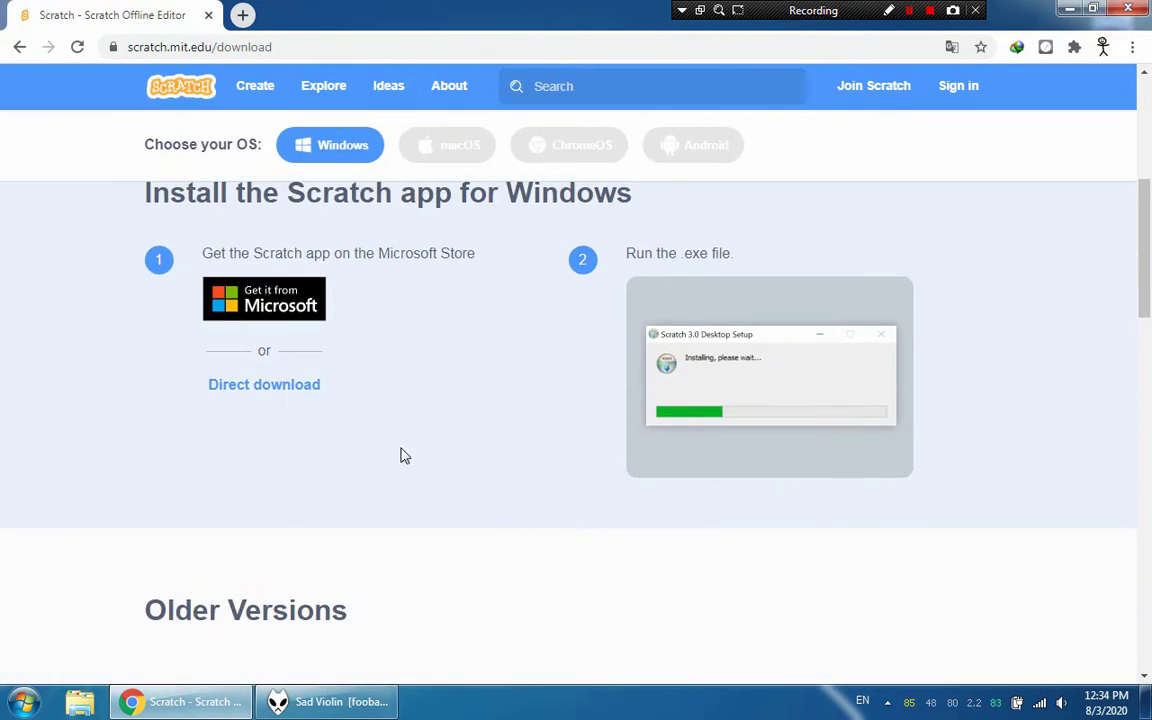
pyautogui.scroll(-5, 565, 443)
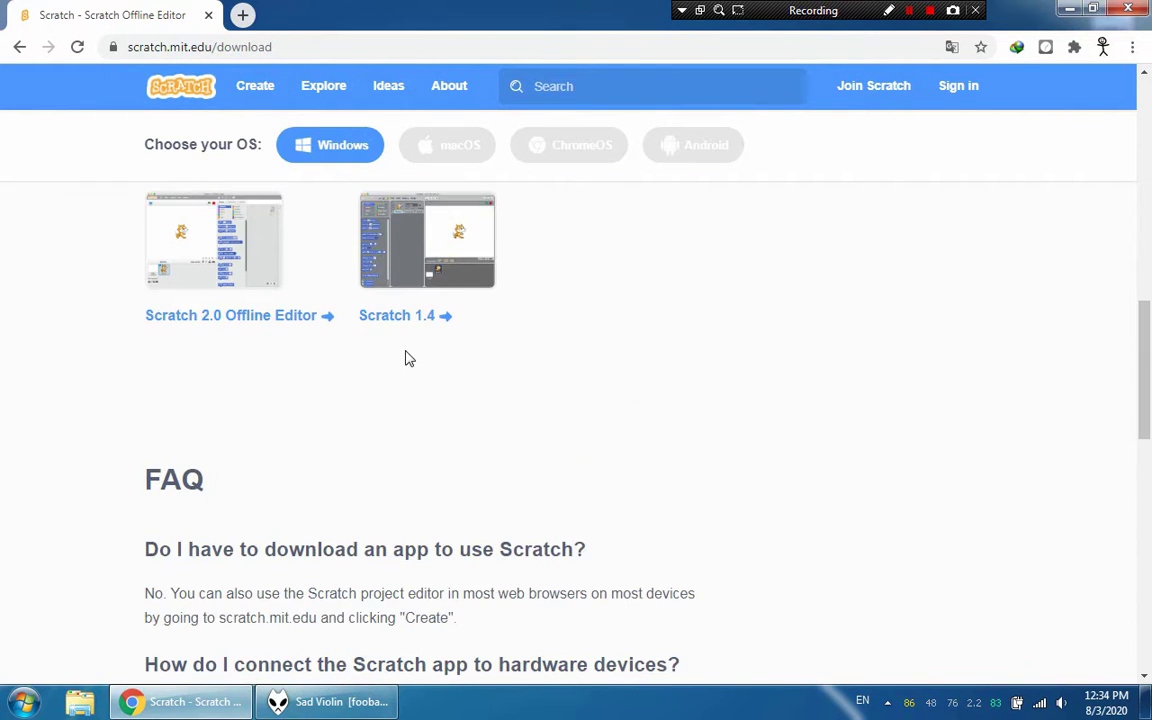
pyautogui.scroll(1, 386, 362)
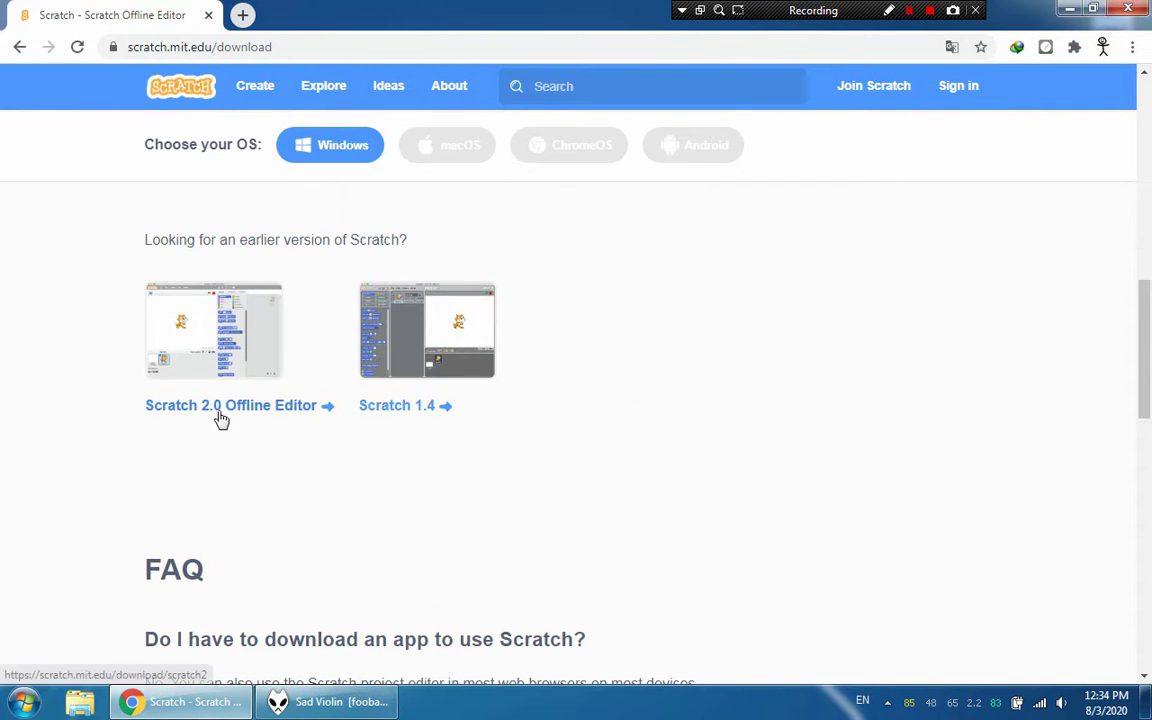
pyautogui.scroll(-3, 205, 402)
pyautogui.scroll(2, 196, 415)
pyautogui.scroll(-10, 185, 425)
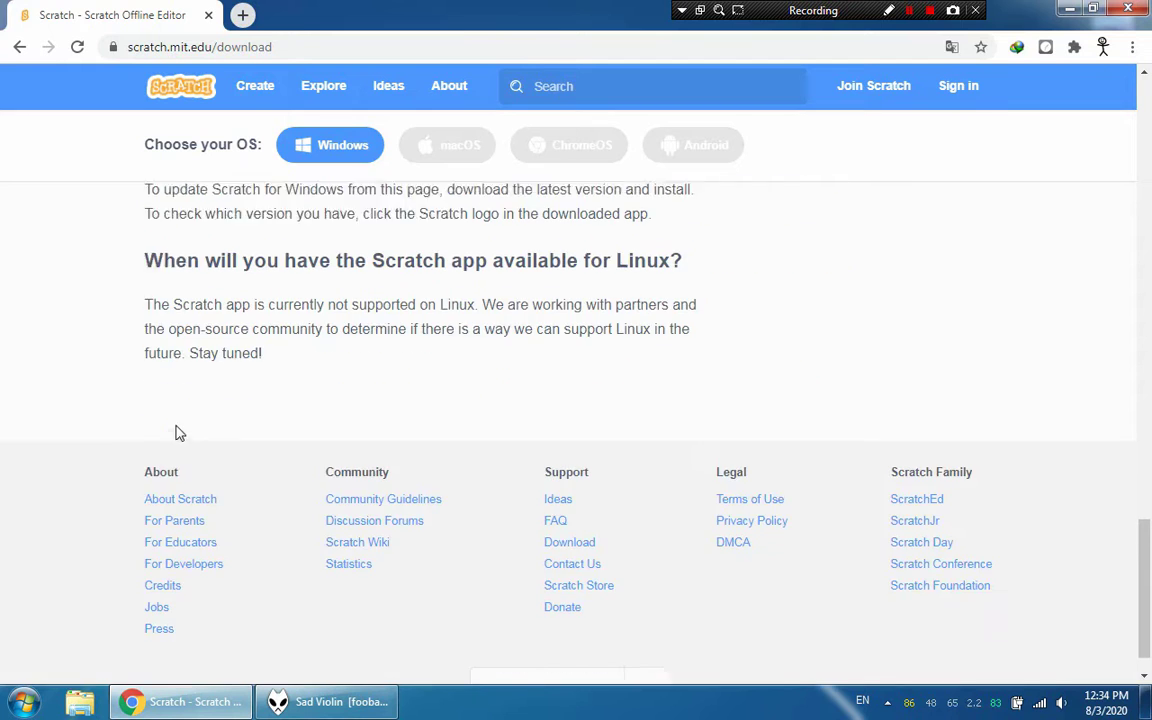
pyautogui.scroll(5, 200, 410)
pyautogui.scroll(1, 210, 388)
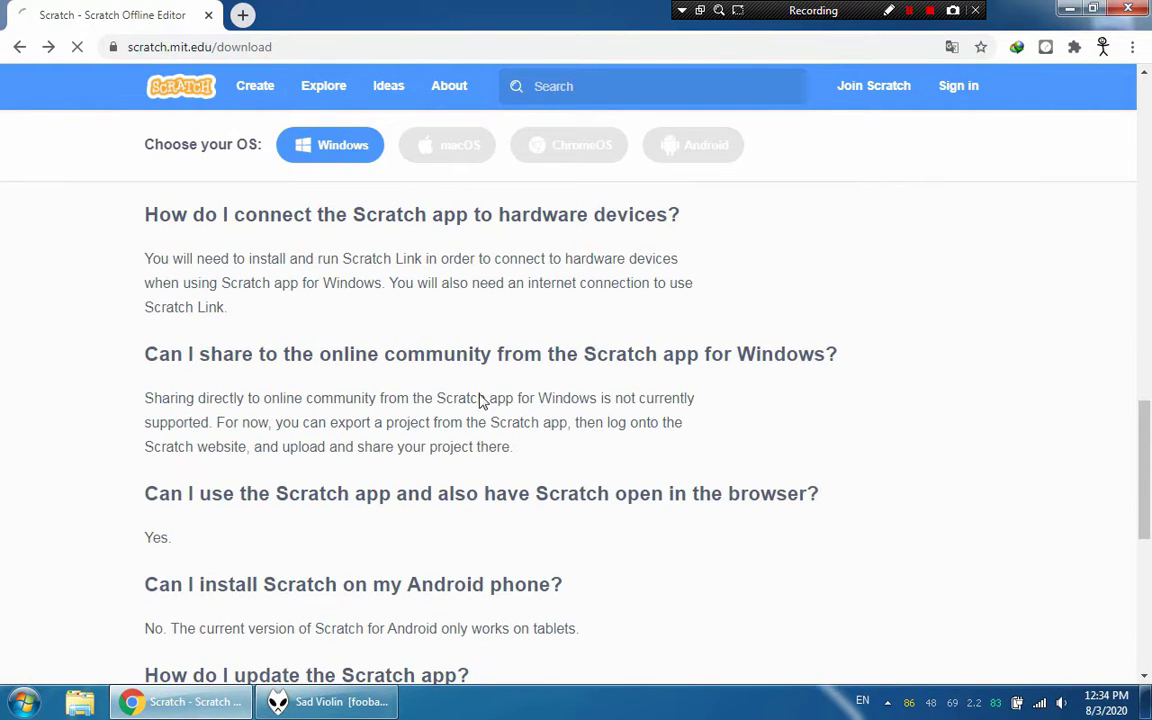
# Step: Return to the search results and search the web for "scratch for windows 7"
pyautogui.hotkey('alt', 'Left')
pyautogui.click(440, 101)
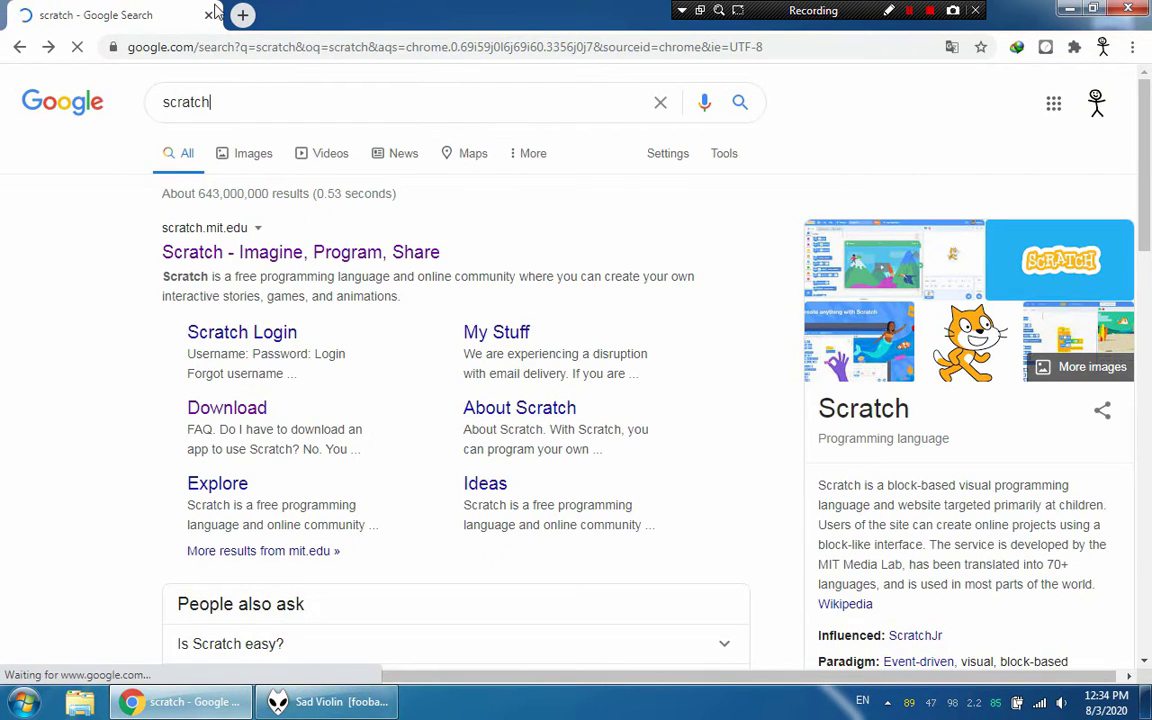
pyautogui.write('win')
pyautogui.press('BackSpace')
pyautogui.press('BackSpace')
pyautogui.press('BackSpace')
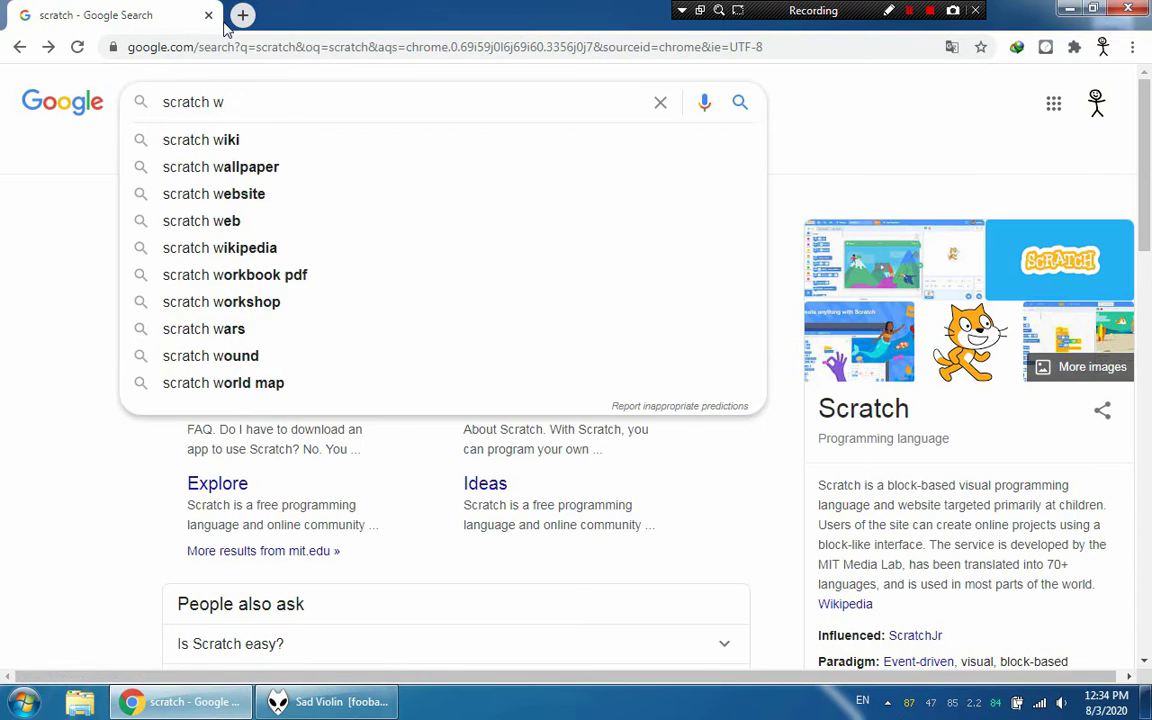
pyautogui.write('for windo')
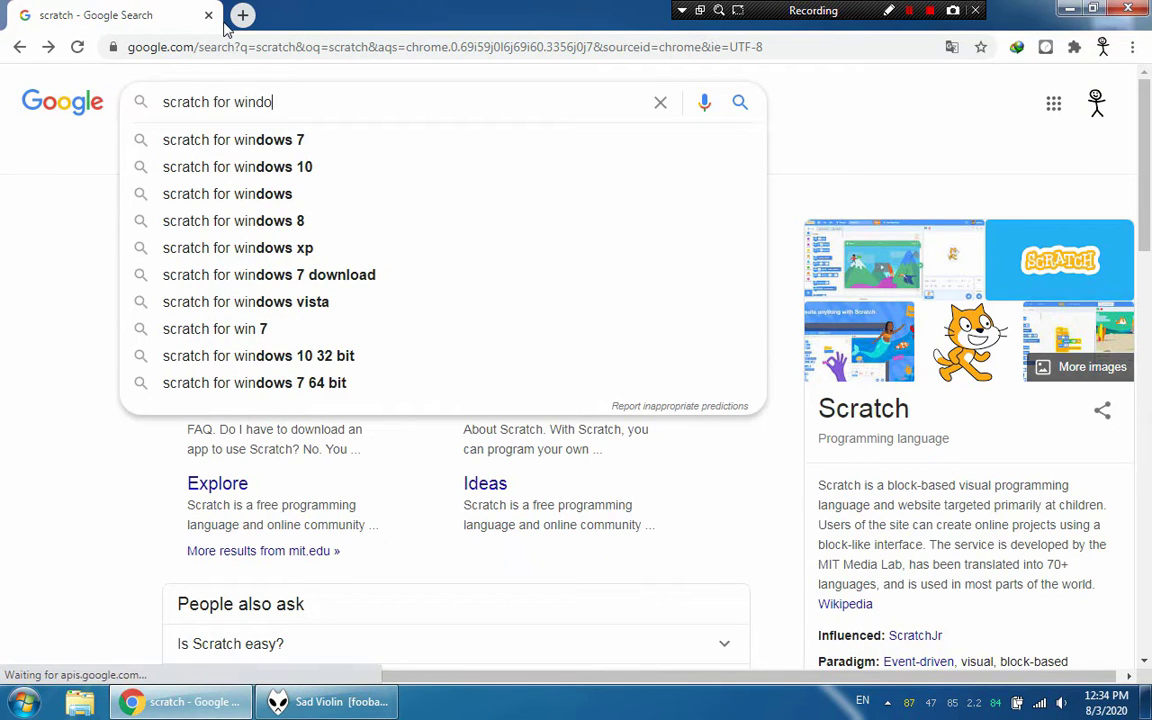
pyautogui.write('ws 7')
pyautogui.press('Return')
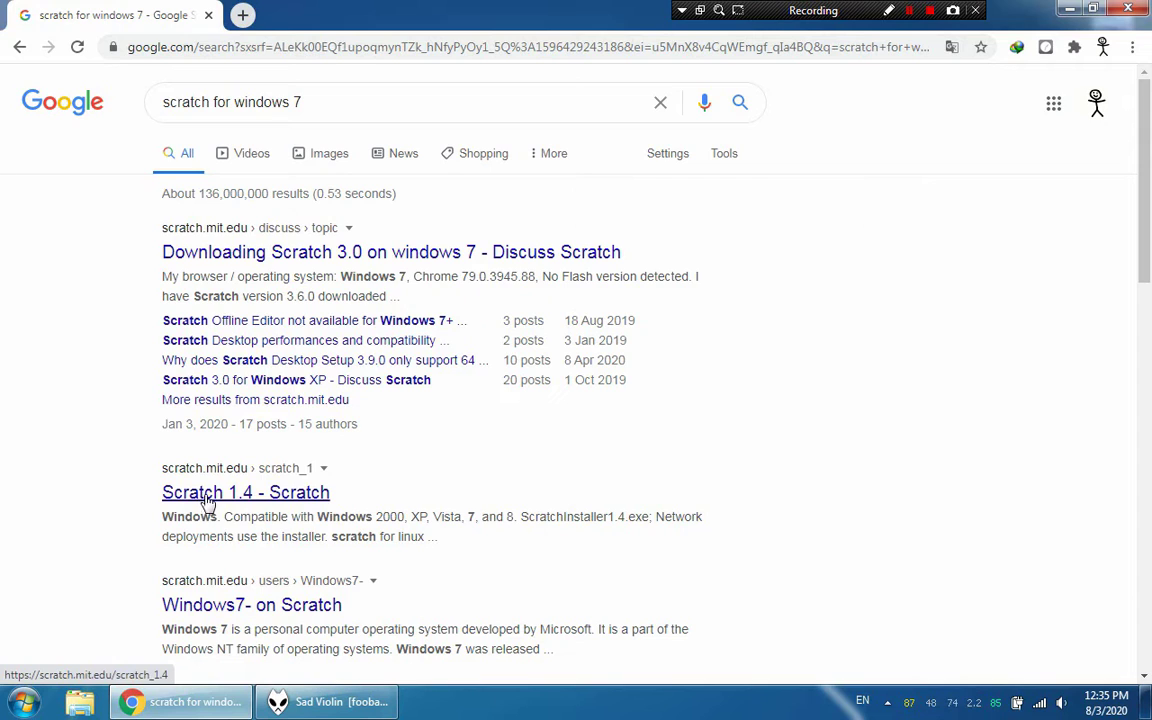
# Step: Open the Scratch 1.4 page on scratch.mit.edu from the search results
pyautogui.click(262, 605)
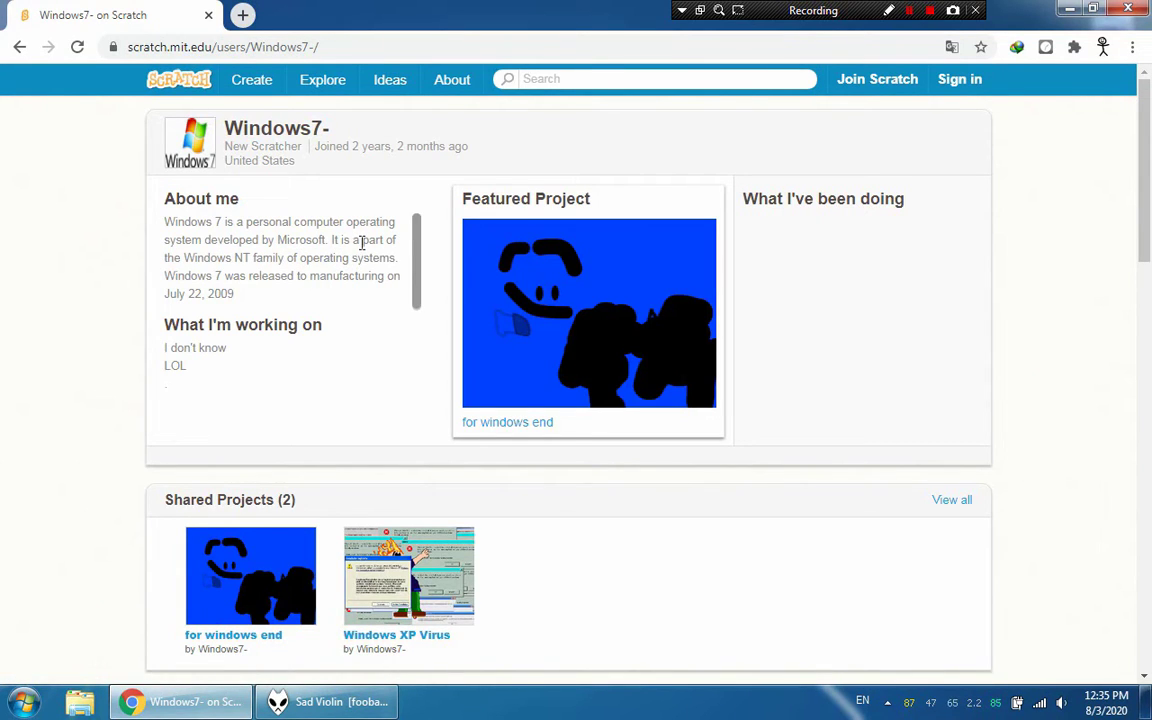
pyautogui.hotkey('alt', 'Left')
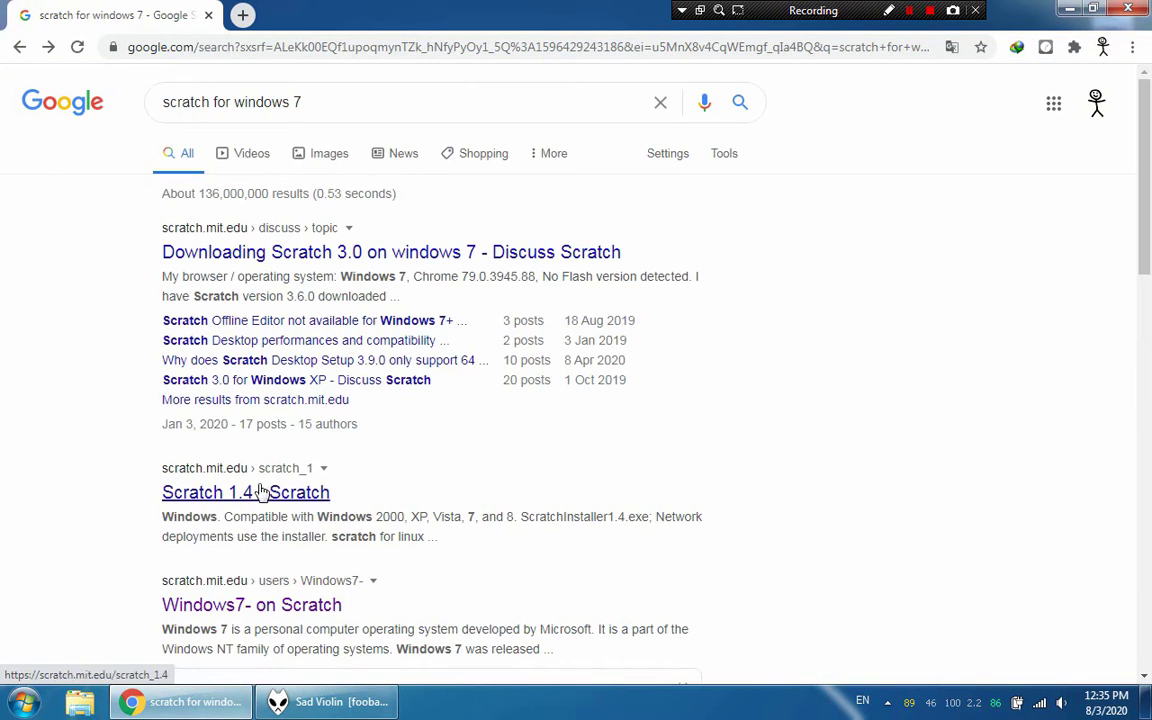
pyautogui.click(252, 491)
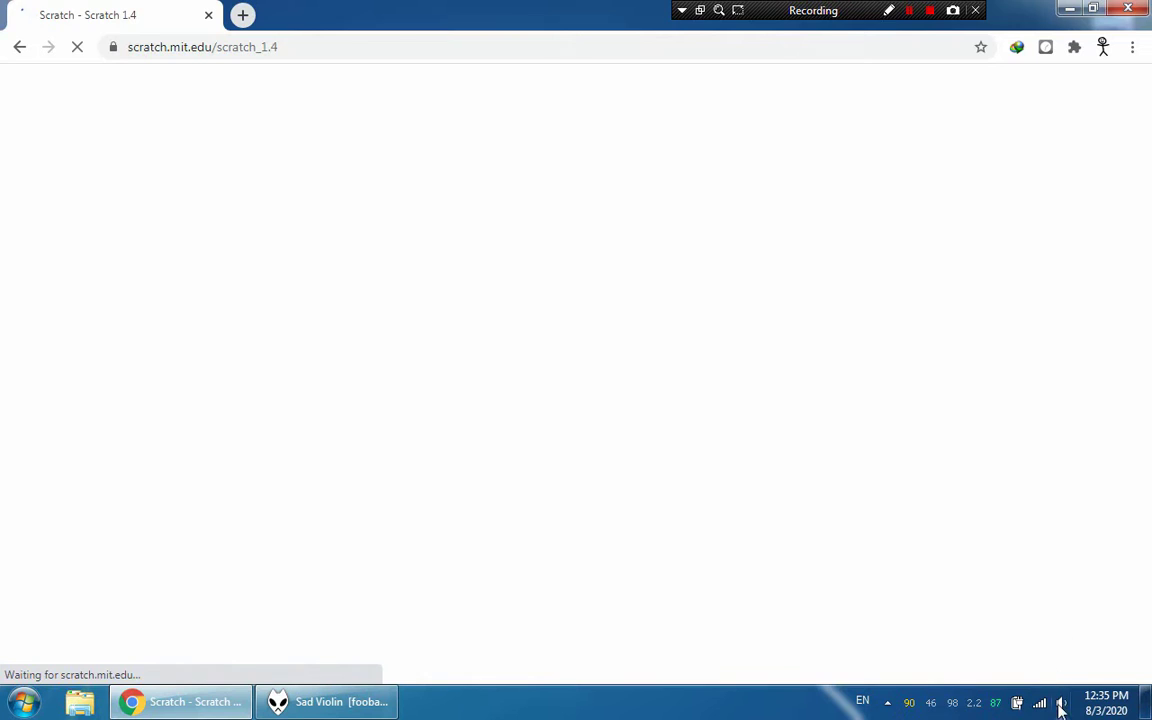
pyautogui.click(1061, 706)
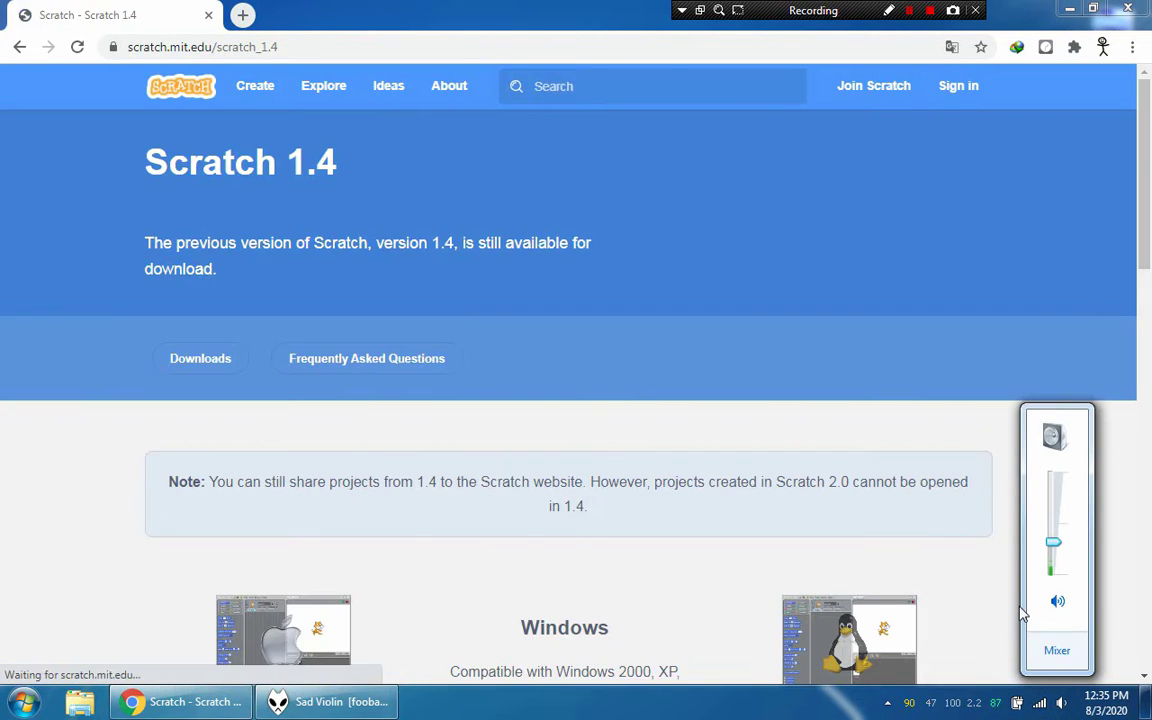
pyautogui.click(558, 8)
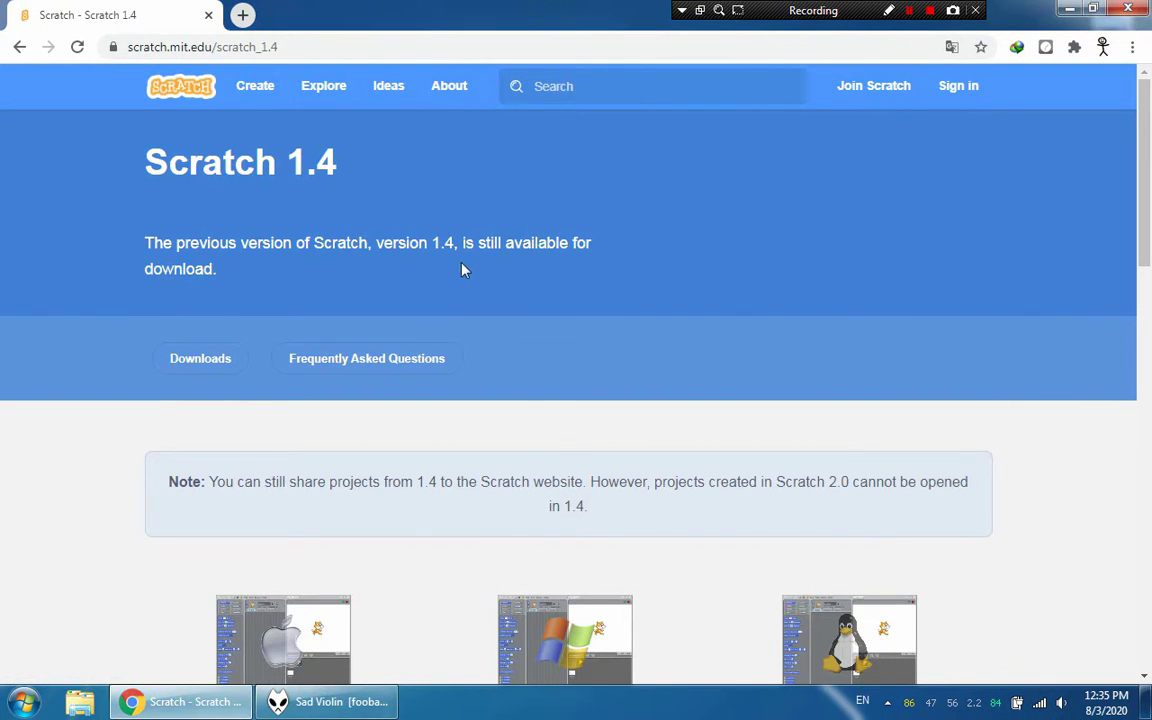
# Step: Download the Windows installer ScratchInstaller1.4.exe to the Downloads\Programs folder under the Programs category
pyautogui.scroll(-1, 520, 310)
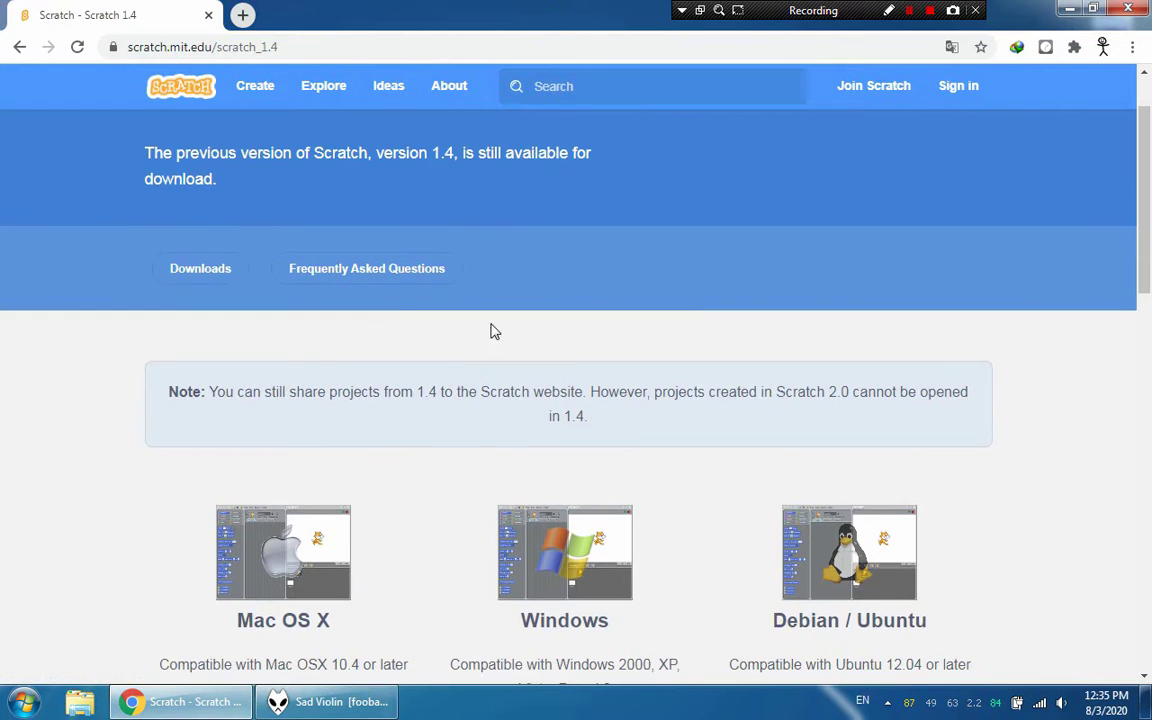
pyautogui.click(206, 278)
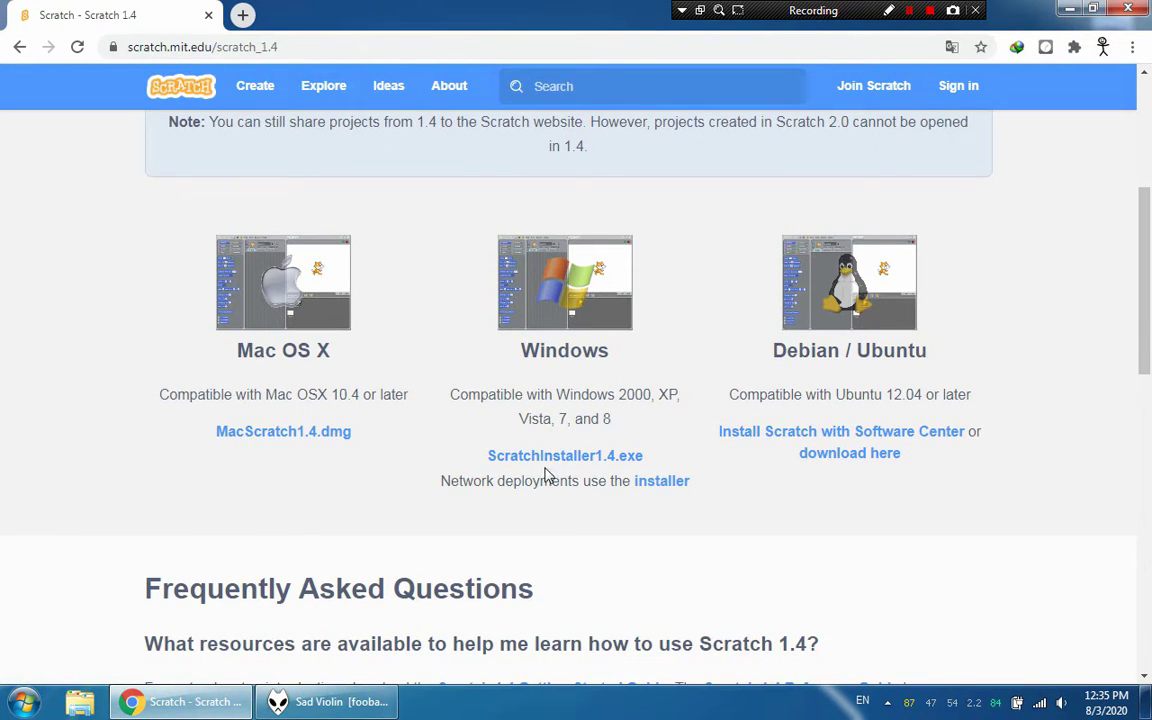
pyautogui.click(560, 466)
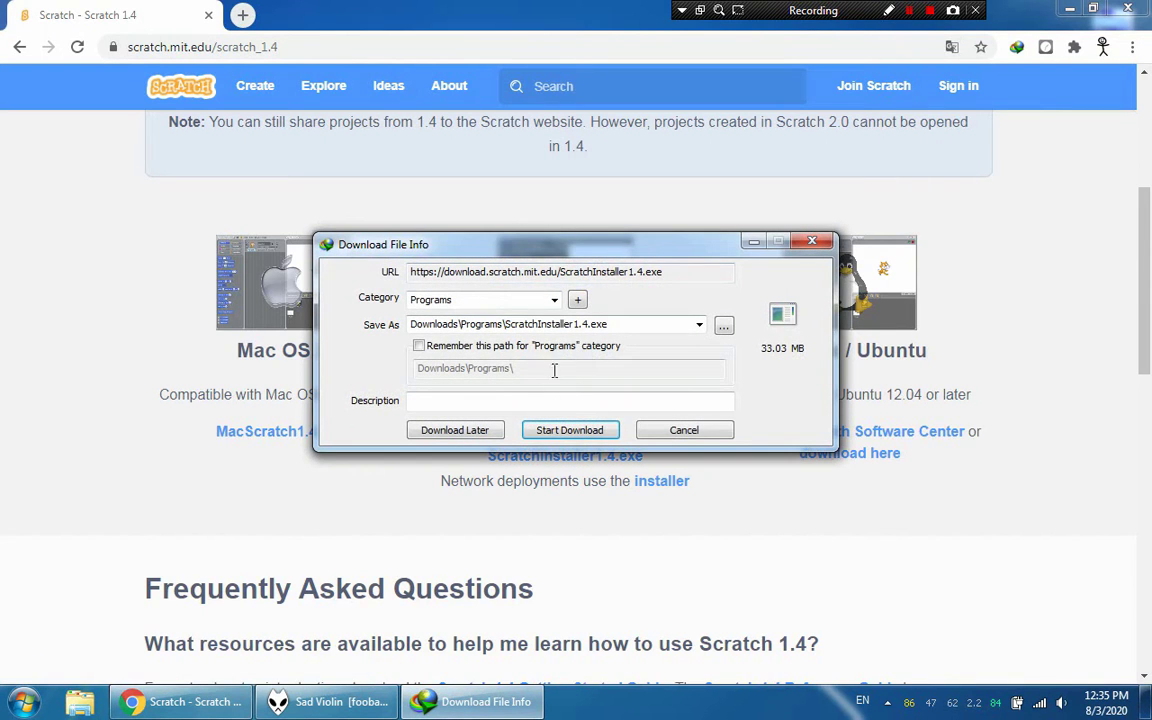
pyautogui.click(548, 432)
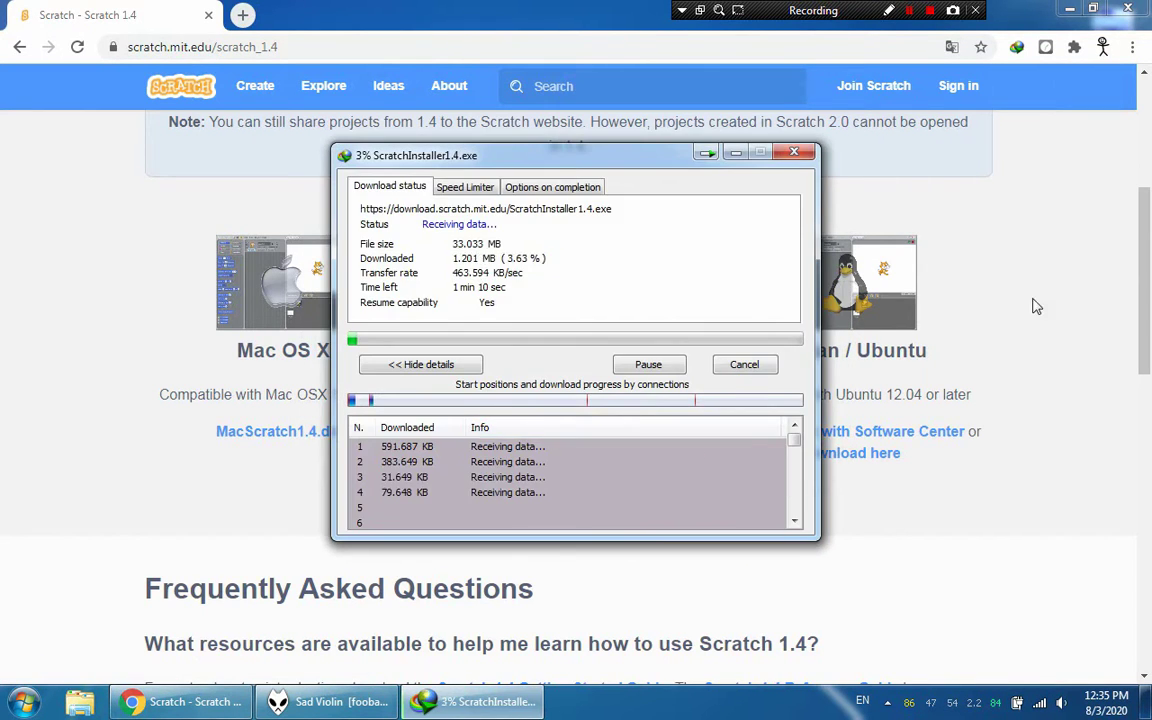
pyautogui.click(1040, 300)
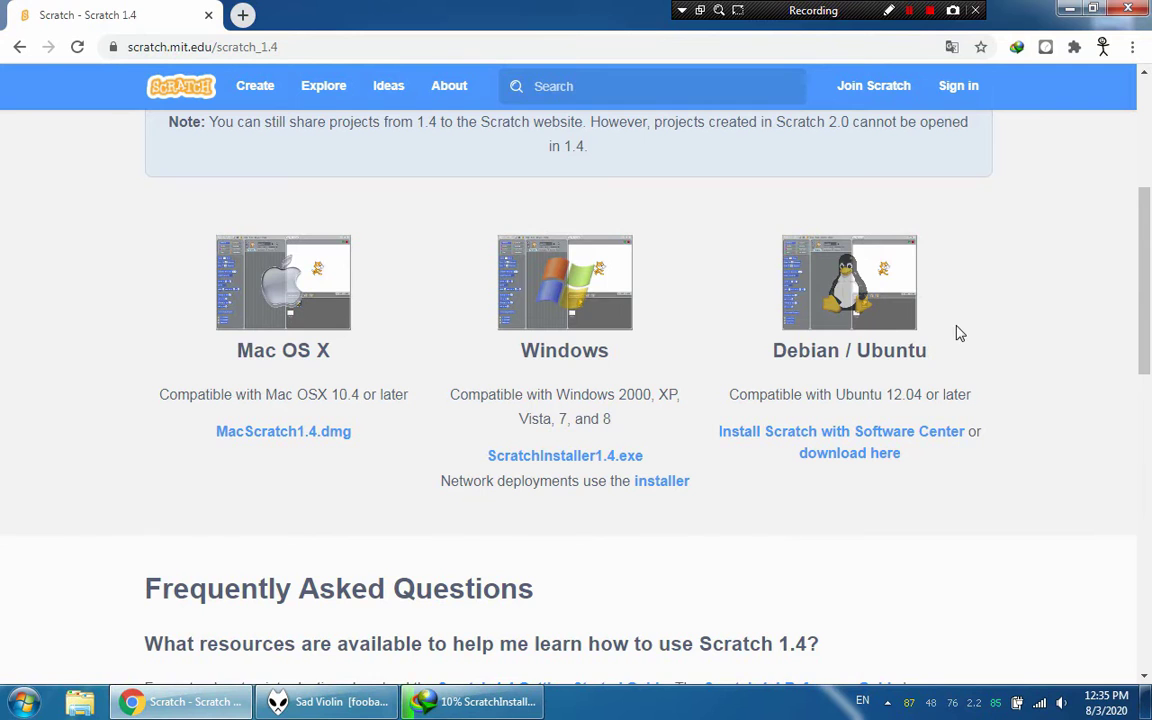
# Step: Read the Scratch 1.4 FAQ while the download completes, and launch the downloaded ScratchInstaller1.4.exe
pyautogui.scroll(-5, 505, 456)
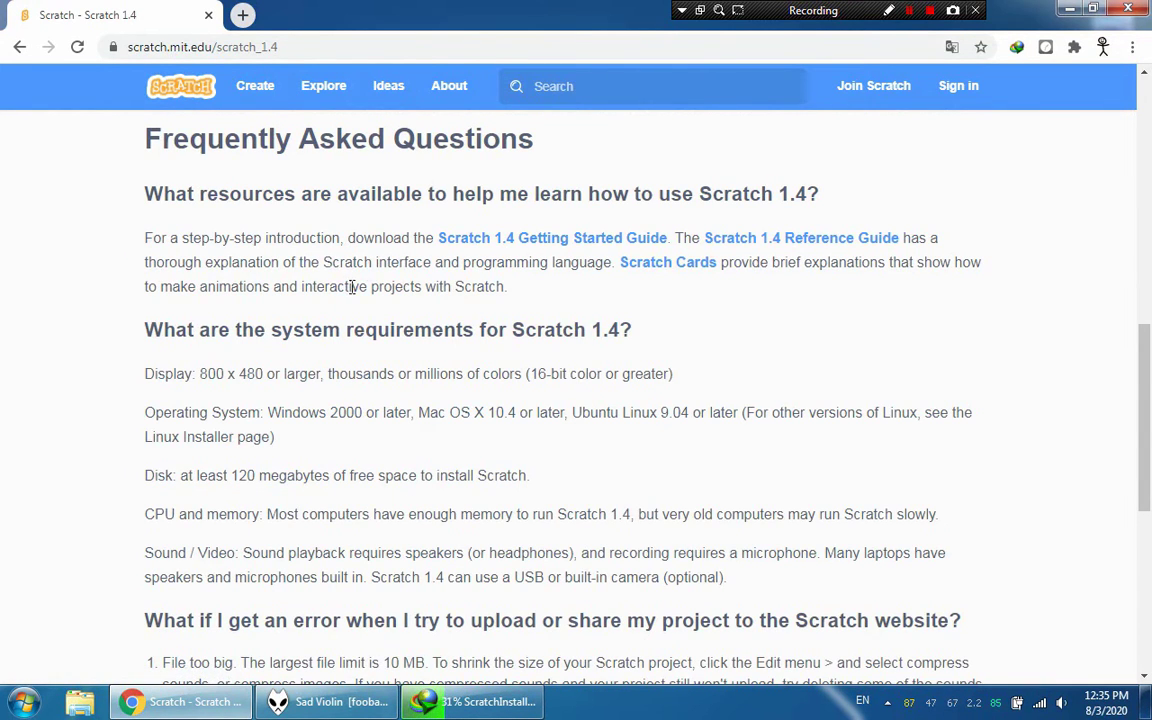
pyautogui.scroll(-4, 352, 290)
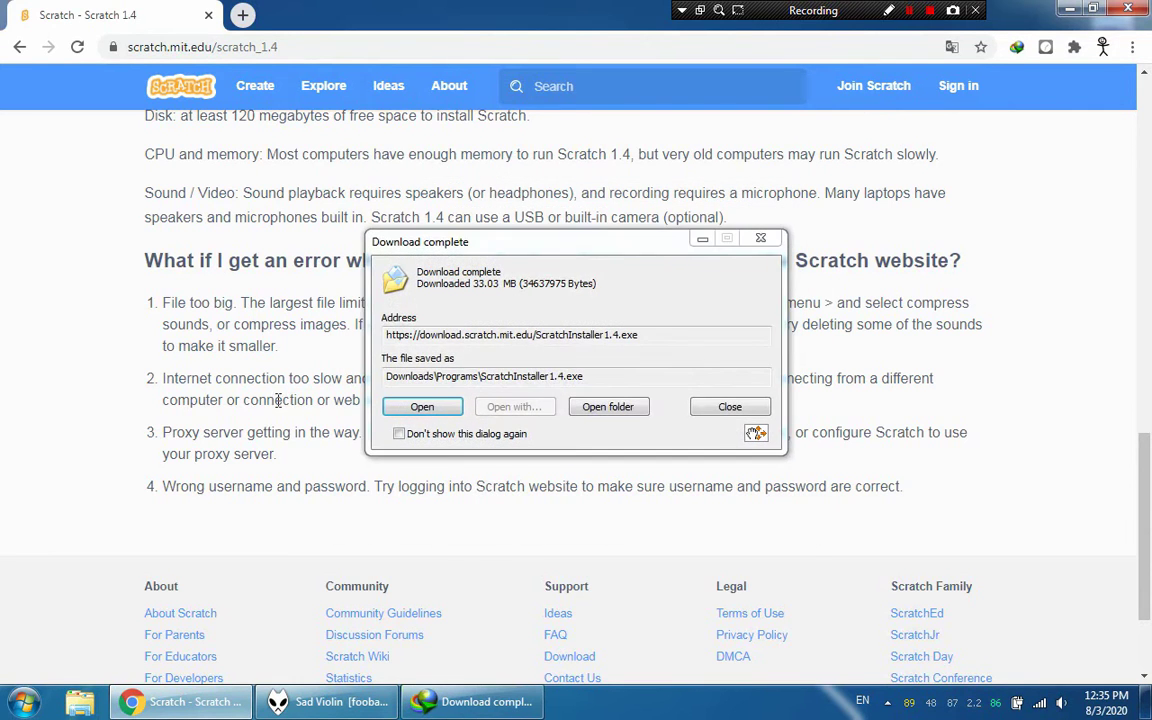
pyautogui.click(424, 410)
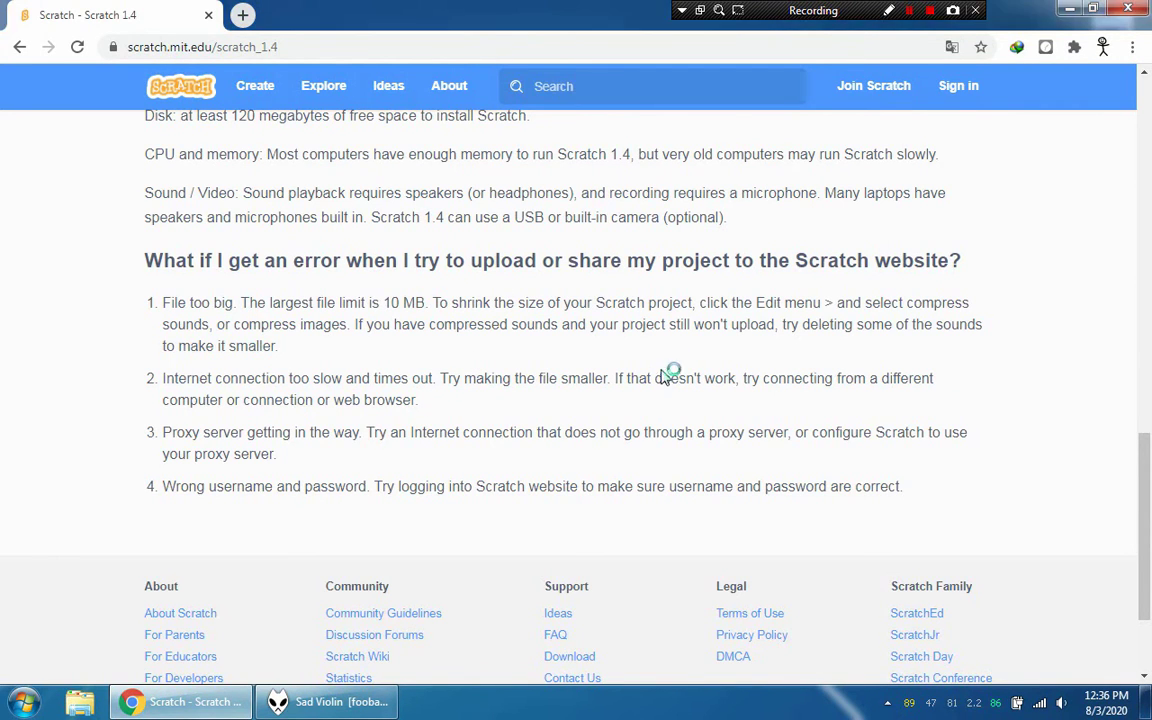
# Step: Close the web browser to get to the Scratch Setup wizard
pyautogui.click(871, 336)
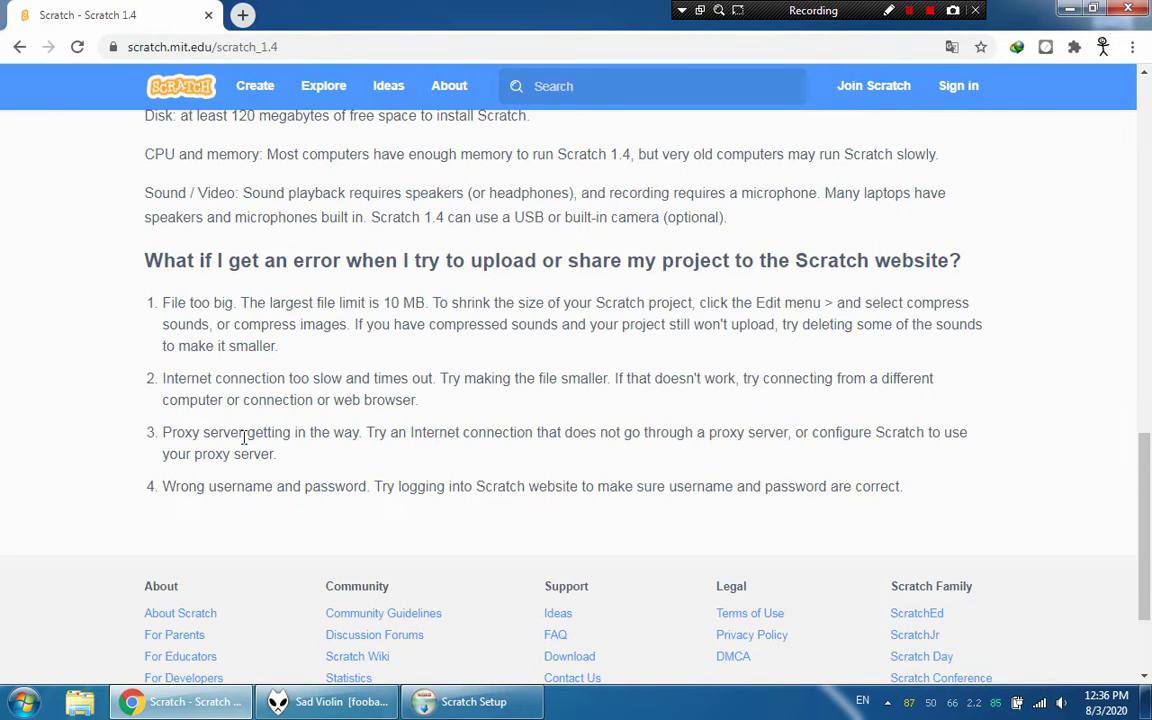
pyautogui.moveTo(223, 437); pyautogui.dragTo(934, 303)
pyautogui.click(1127, 8)
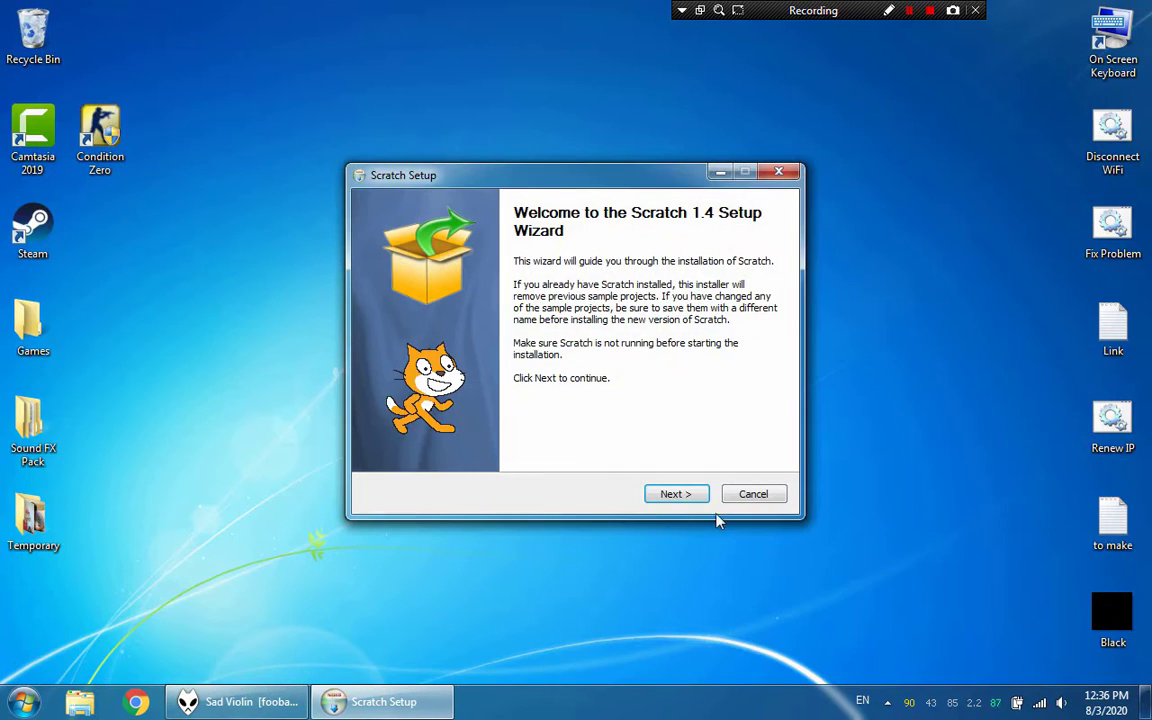
# Step: Install Scratch 1.4 by going through the setup wizard with its default settings
pyautogui.click(675, 494)
pyautogui.click(675, 494)
pyautogui.click(675, 494)
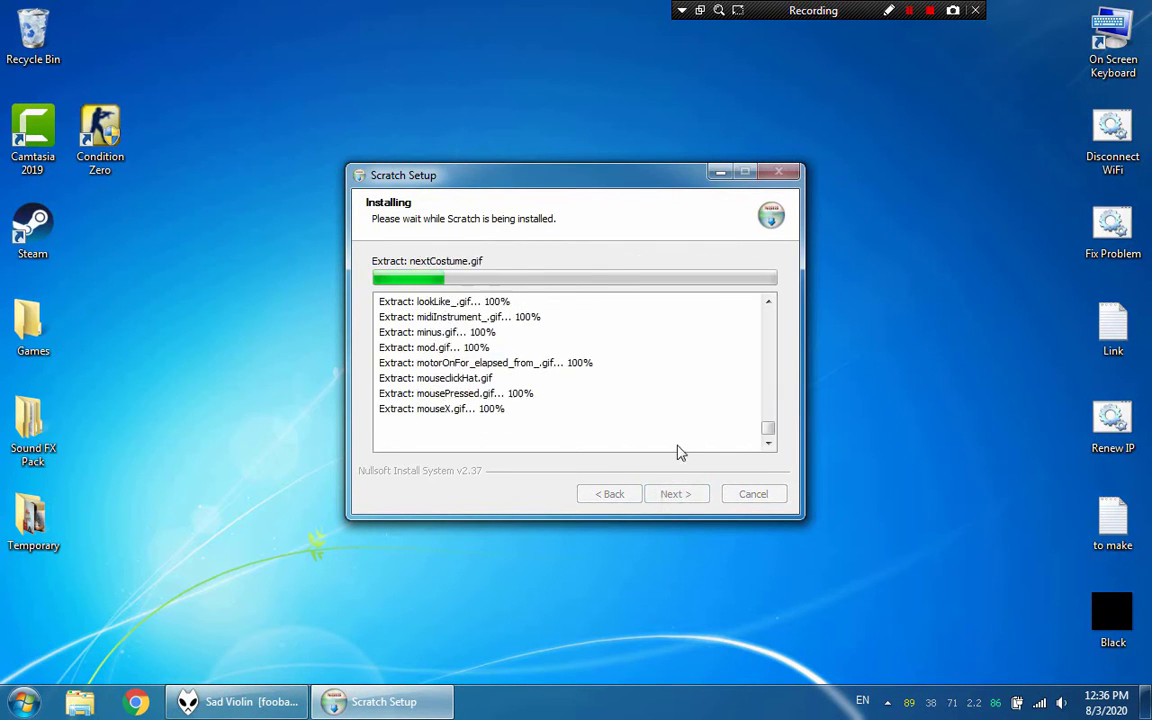
pyautogui.moveTo(767, 432)
pyautogui.mouseDown()
pyautogui.moveTo(764, 316)
pyautogui.moveTo(759, 441)
pyautogui.moveTo(761, 392)
pyautogui.moveTo(745, 421)
pyautogui.moveTo(747, 332)
pyautogui.moveTo(732, 468)
pyautogui.moveTo(760, 336)
pyautogui.moveTo(745, 416)
pyautogui.moveTo(776, 329)
pyautogui.moveTo(758, 414)
pyautogui.moveTo(711, 354)
pyautogui.moveTo(650, 363)
pyautogui.moveTo(743, 319)
pyautogui.moveTo(766, 430)
pyautogui.mouseUp()
pyautogui.click(660, 496)
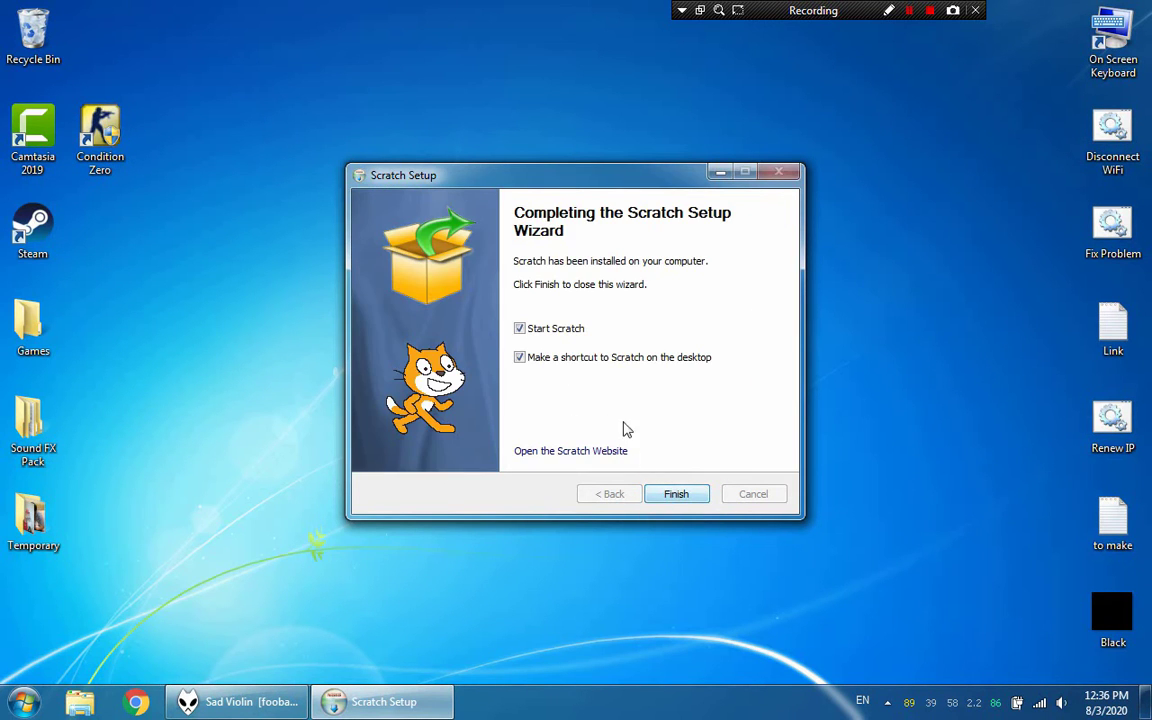
# Step: Finish the setup without a desktop shortcut, let Scratch start, and maximize its window
pyautogui.click(519, 357)
pyautogui.click(676, 495)
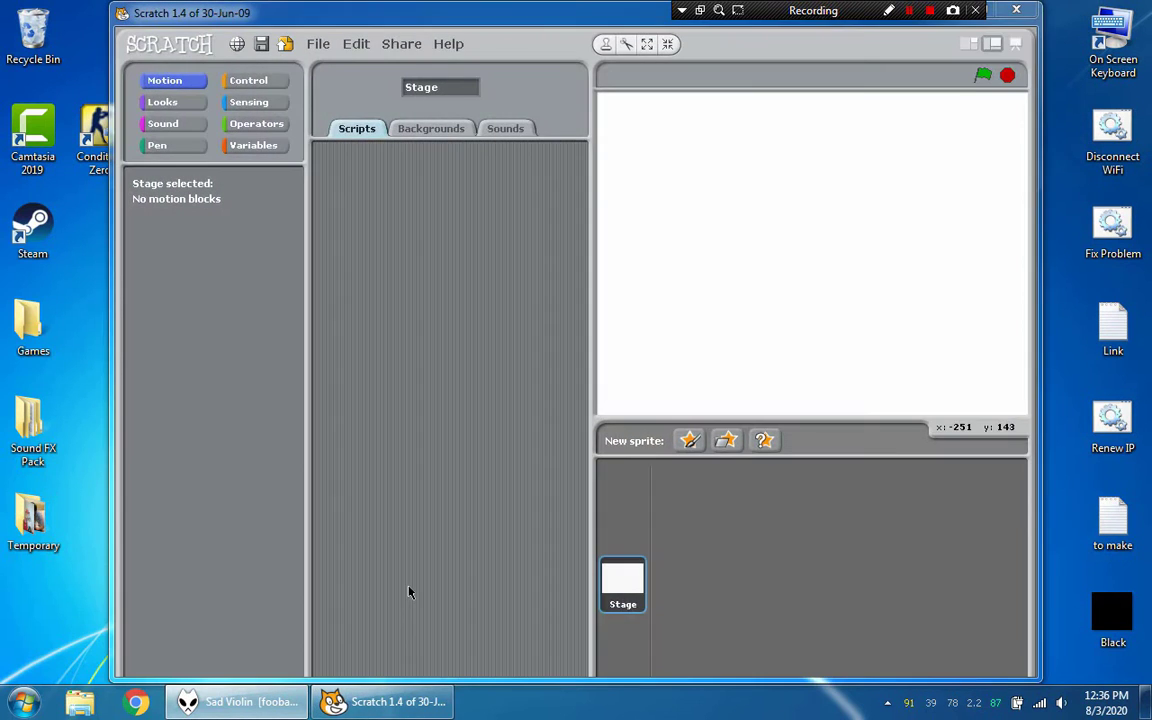
pyautogui.doubleClick(482, 8)
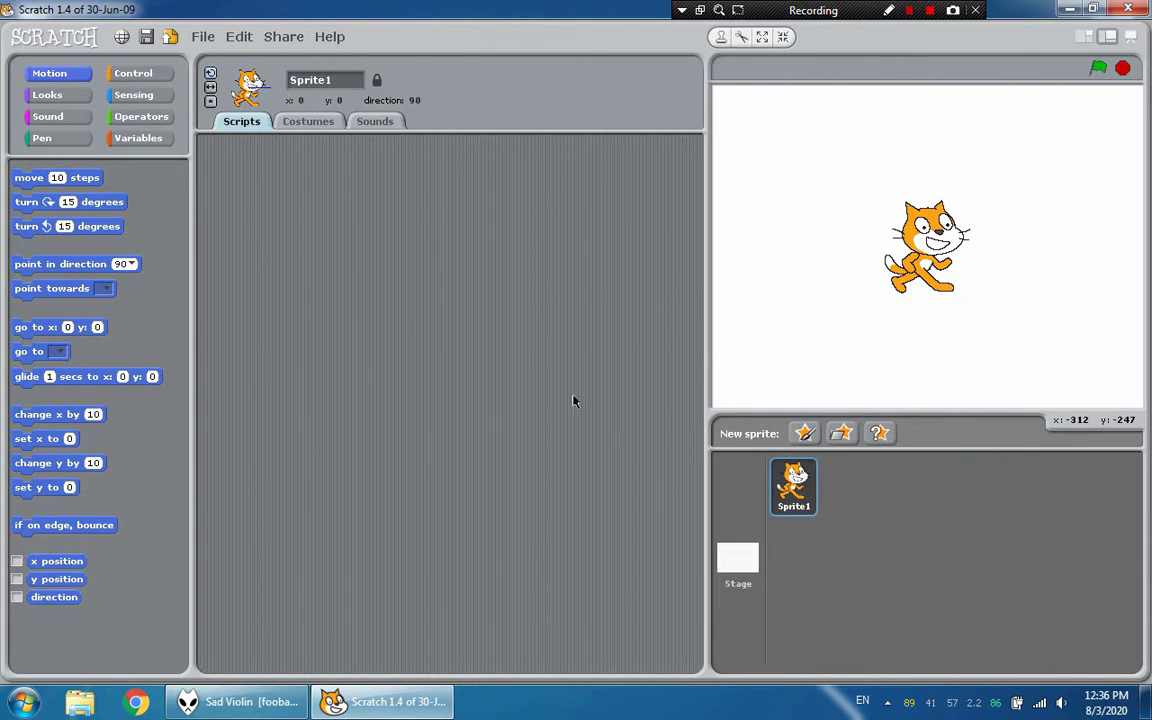
# Step: Add a "say Hello! for 2 secs" block from the Looks category to Sprite1's script area
pyautogui.click(70, 93)
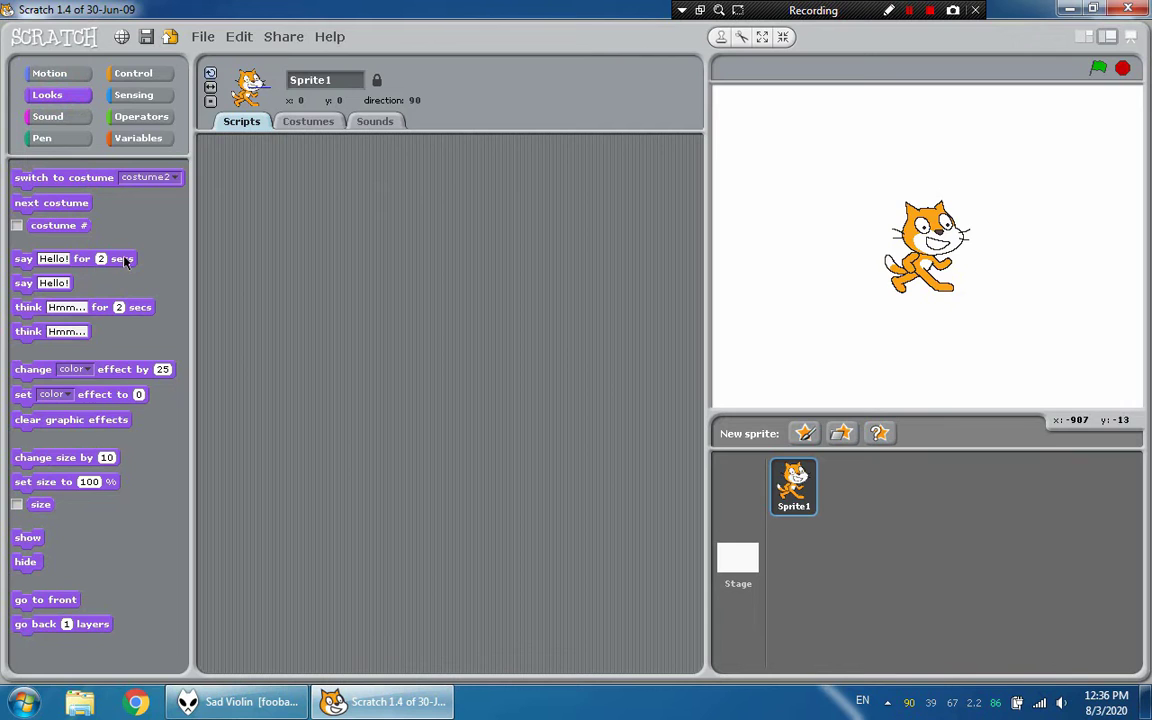
pyautogui.moveTo(125, 262); pyautogui.dragTo(505, 290)
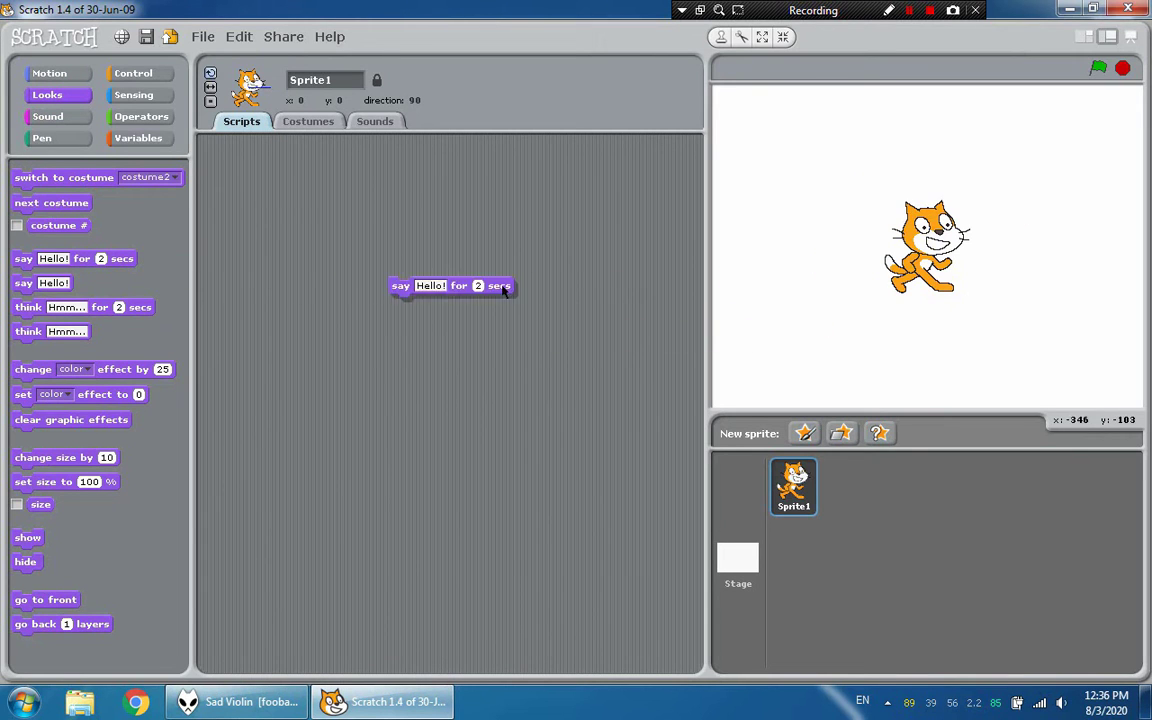
# Step: Set the say block's text to "Subscribe to my Youtube Channnel for more videos"
pyautogui.click(441, 285)
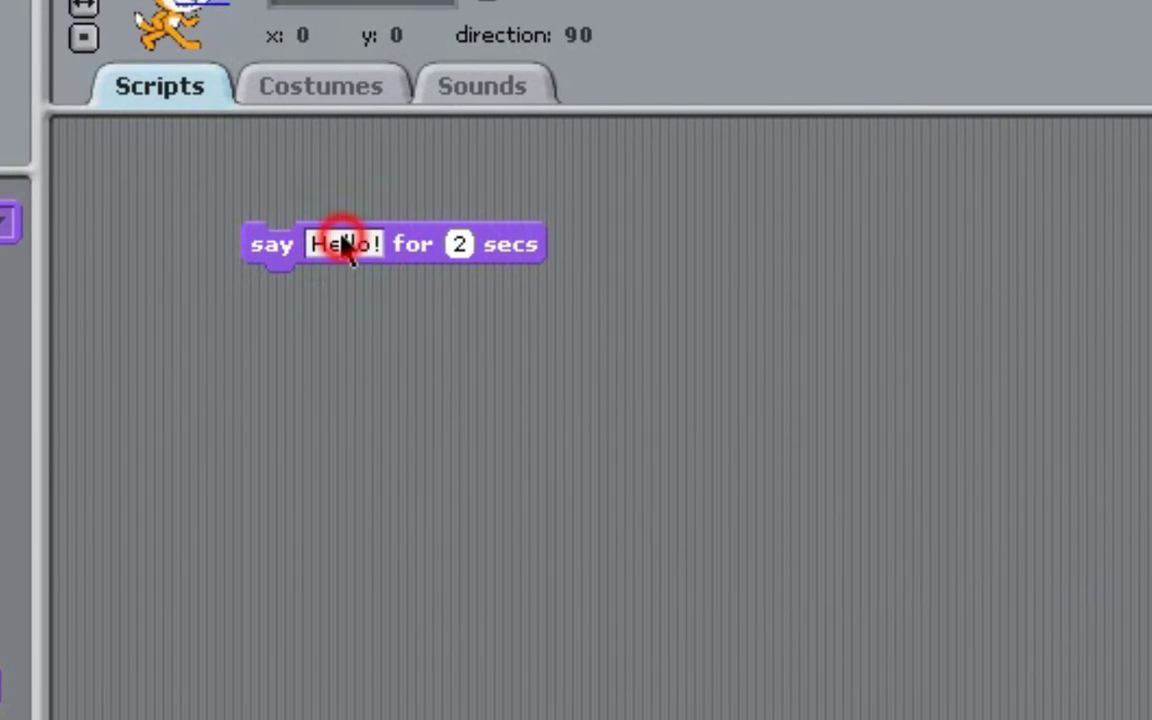
pyautogui.click(320, 245)
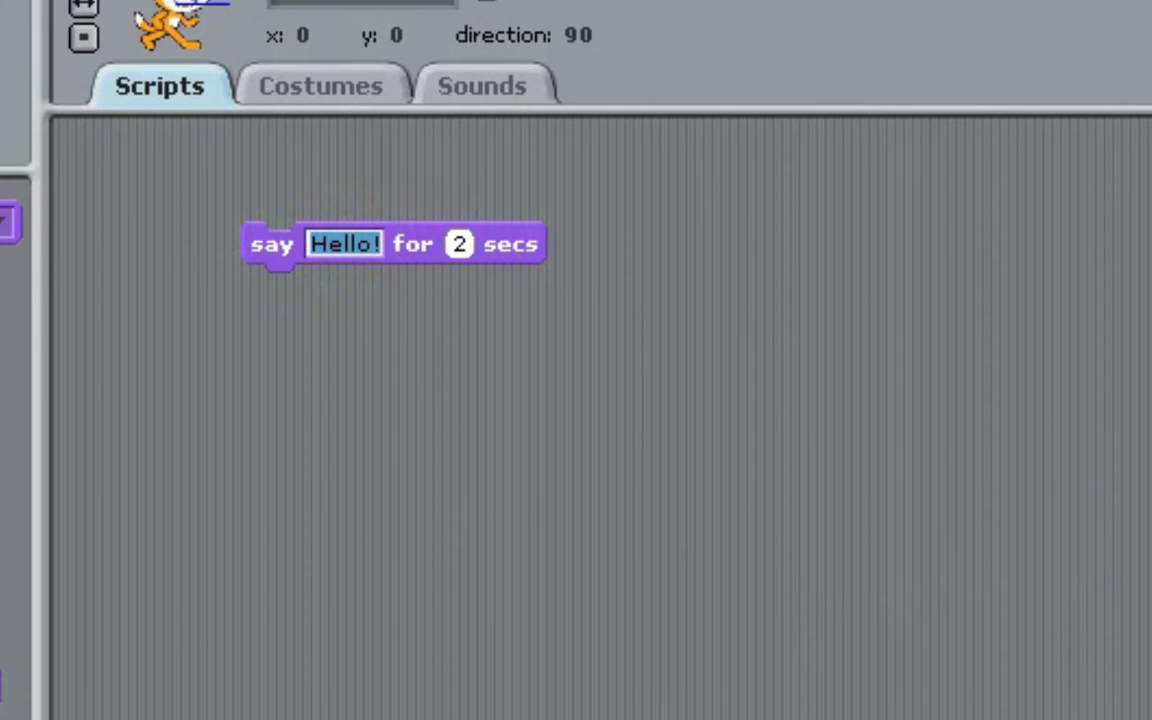
pyautogui.write('WS')
pyautogui.press('BackSpace')
pyautogui.press('BackSpace')
pyautogui.write('SU')
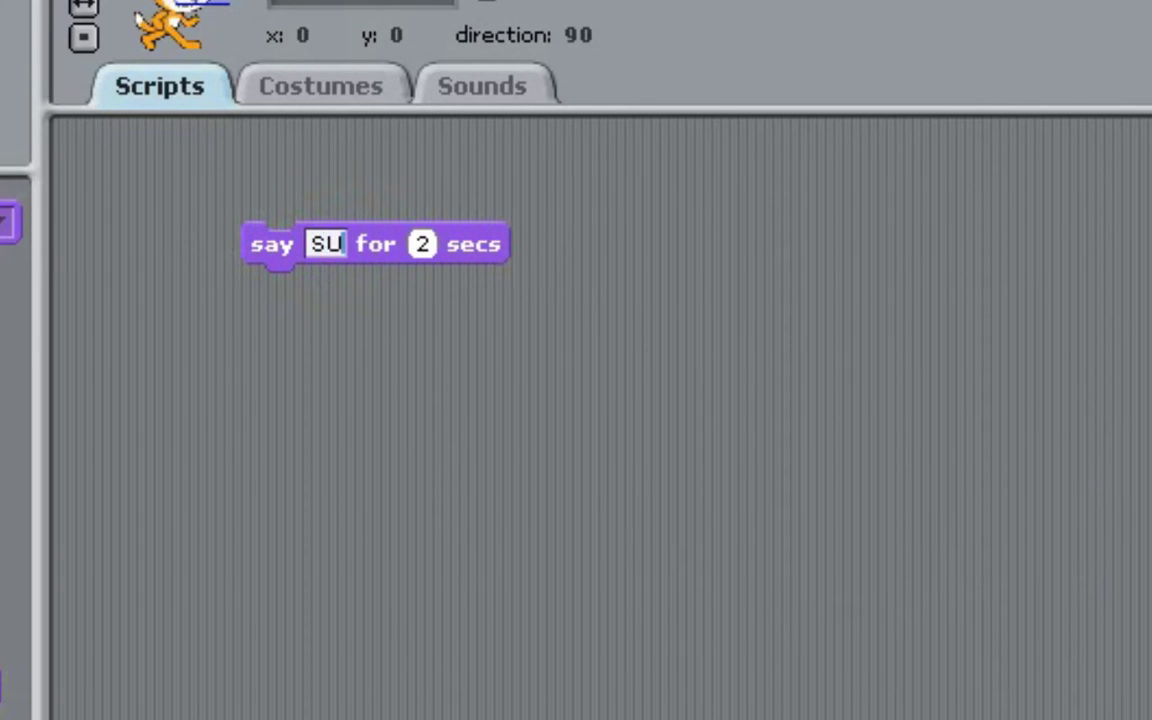
pyautogui.press('BackSpace')
pyautogui.write('U')
pyautogui.press('BackSpace')
pyautogui.write('ubscrobe')
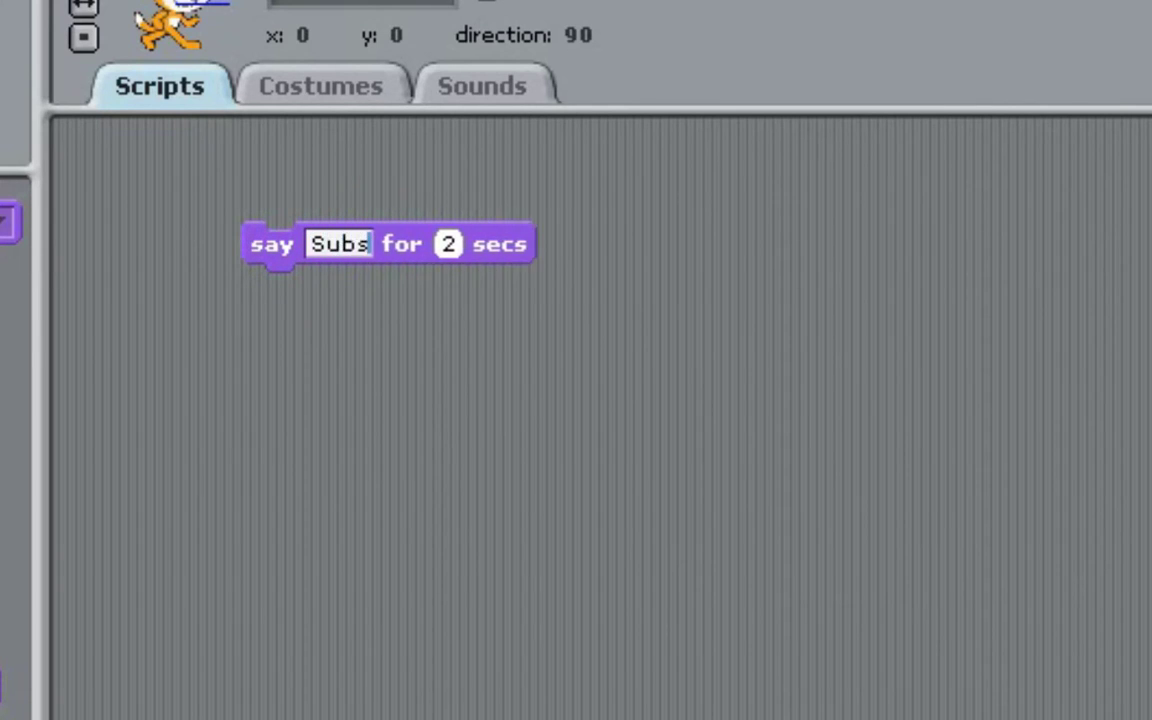
pyautogui.press('BackSpace')
pyautogui.press('BackSpace')
pyautogui.press('BackSpace')
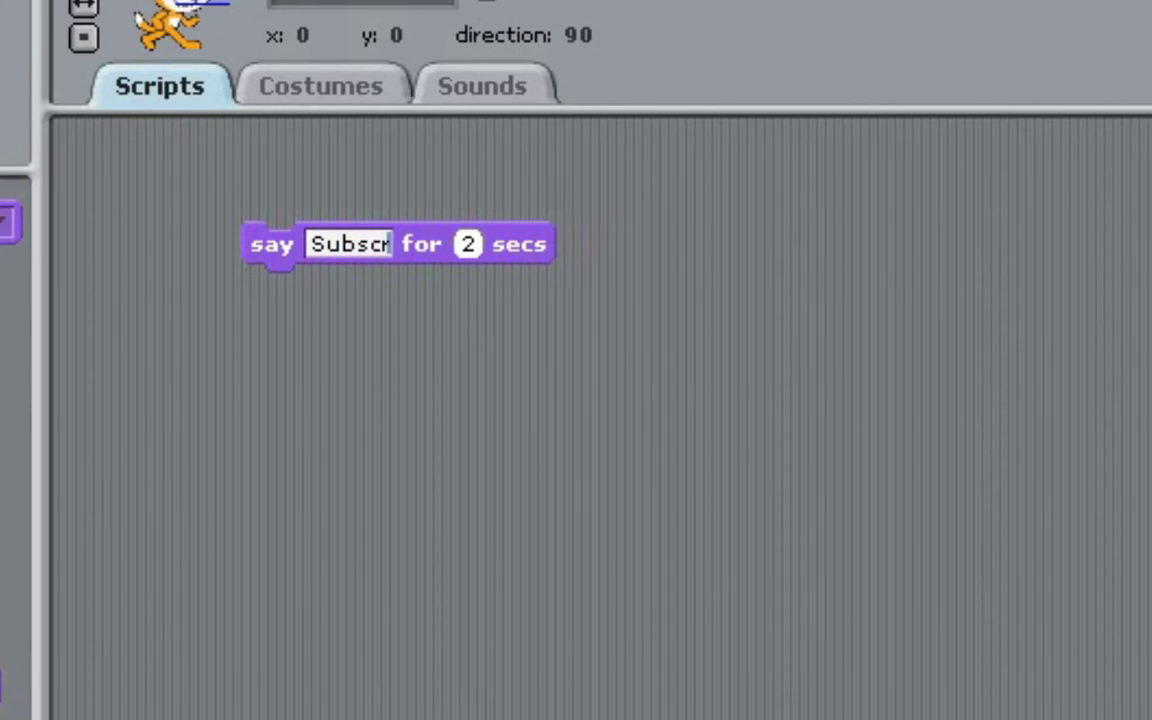
pyautogui.write('ibe to my ')
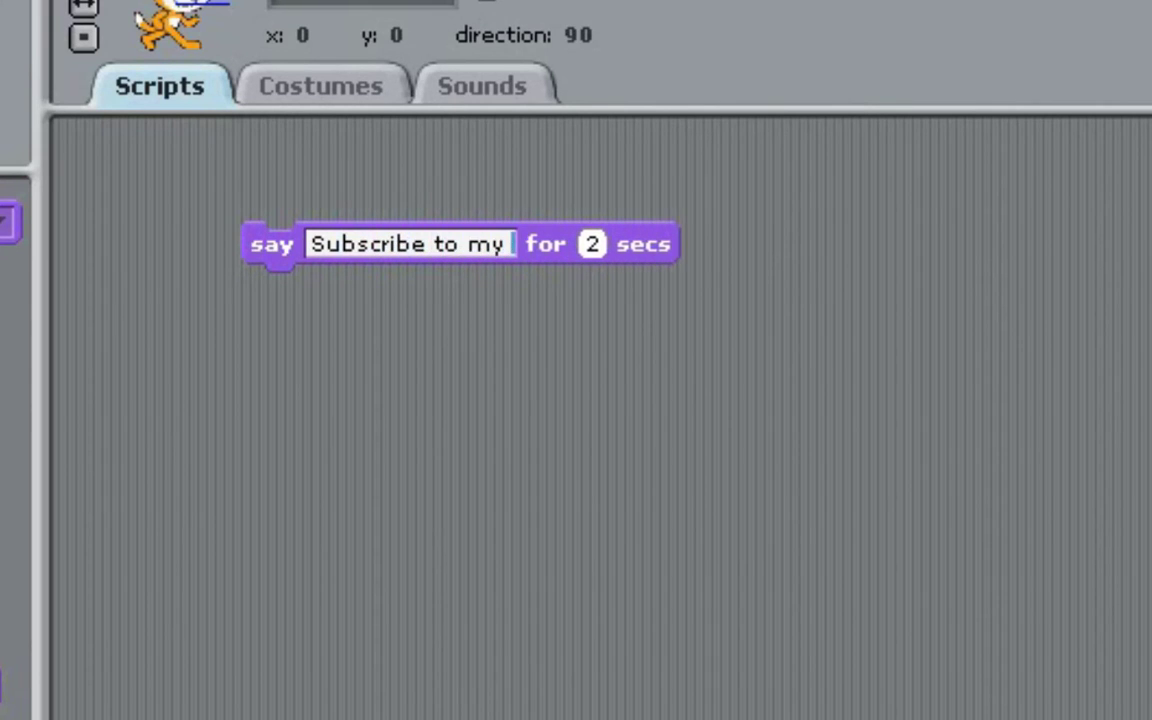
pyautogui.write('Y')
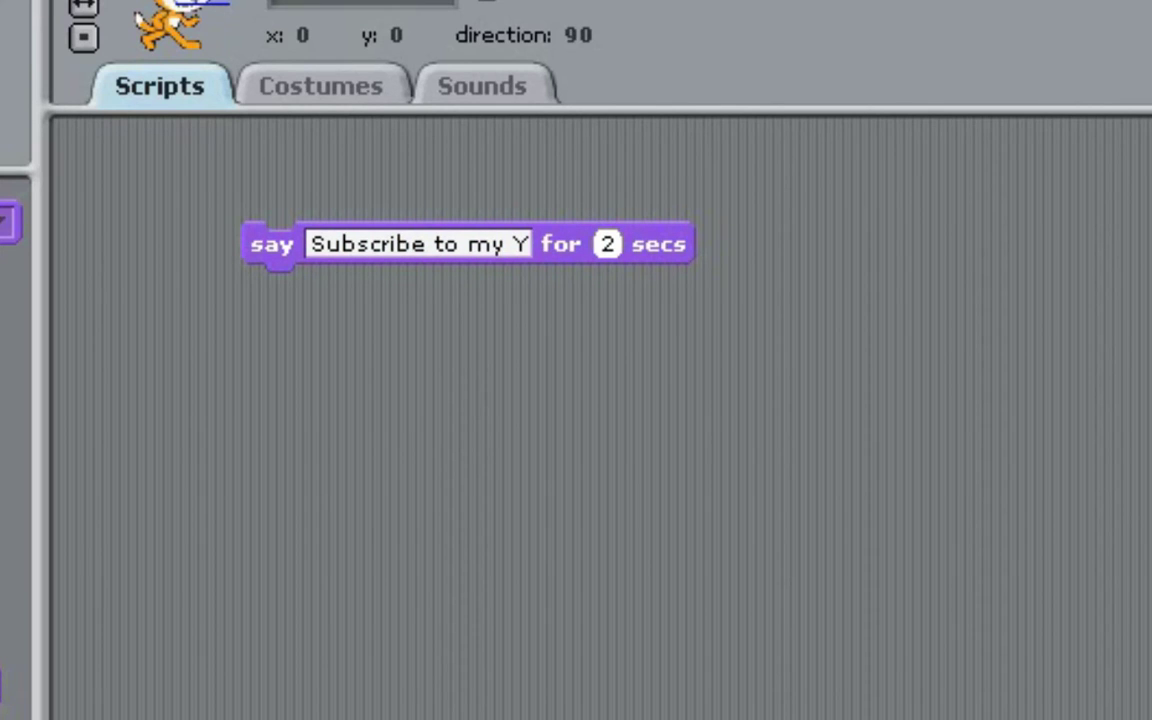
pyautogui.doubleClick(483, 250)
pyautogui.click(514, 239)
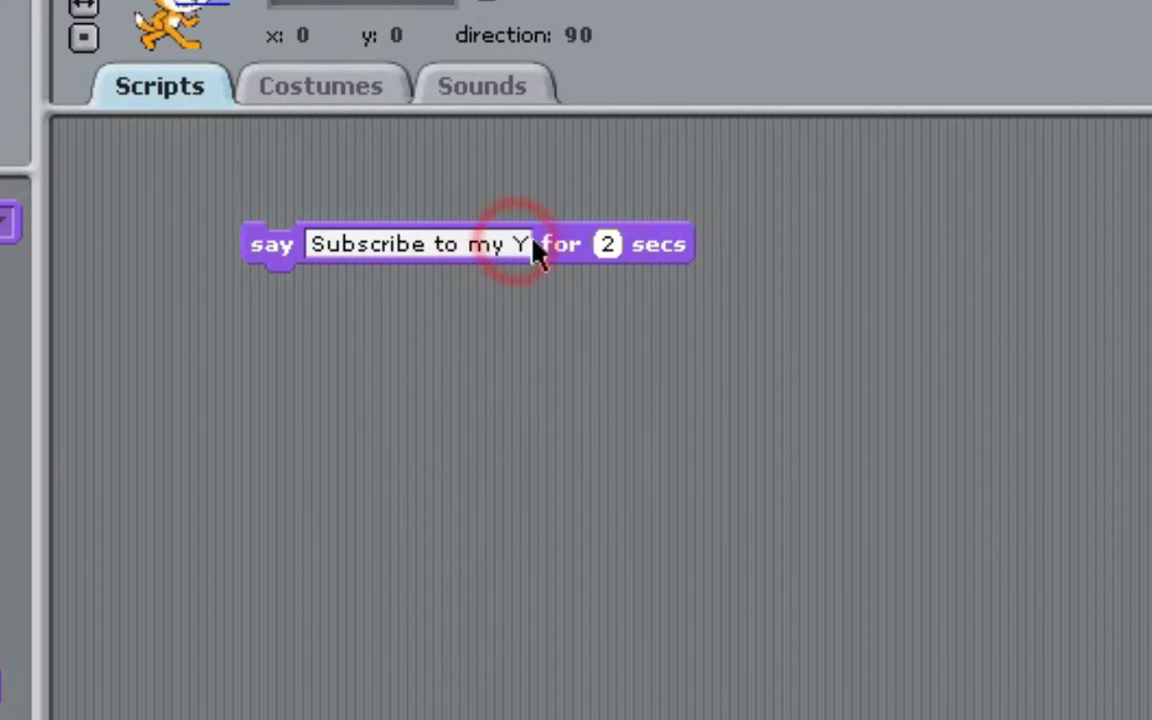
pyautogui.doubleClick(532, 239)
pyautogui.write('o')
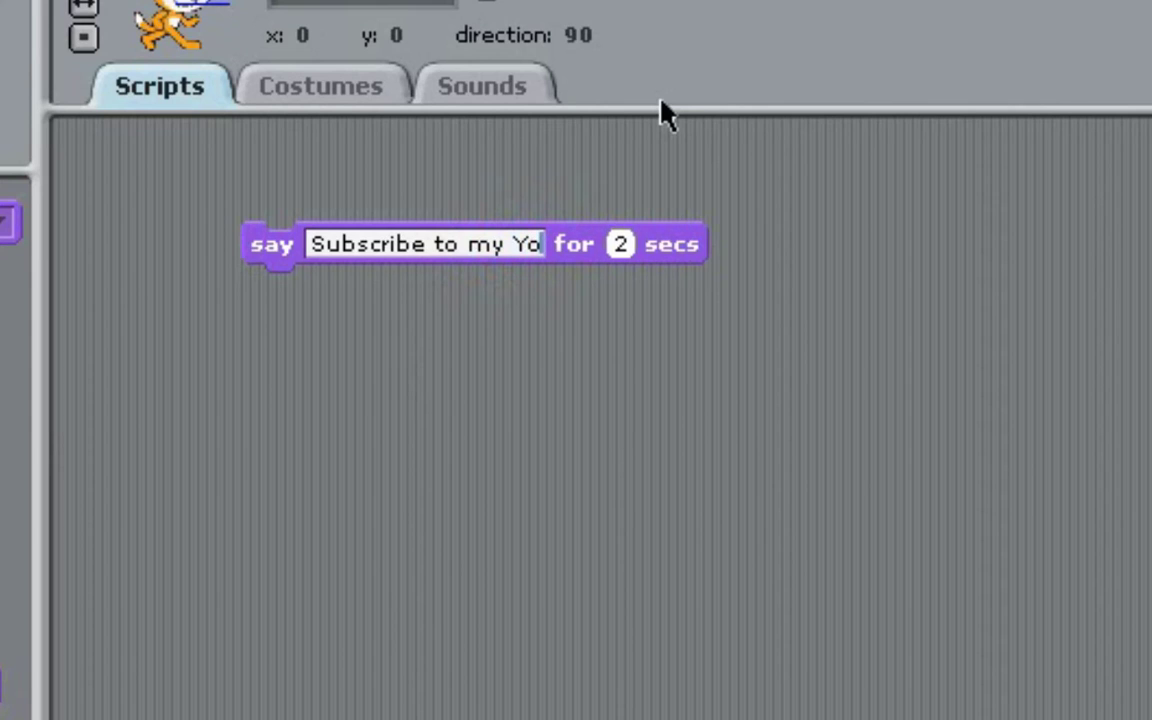
pyautogui.write('utube C')
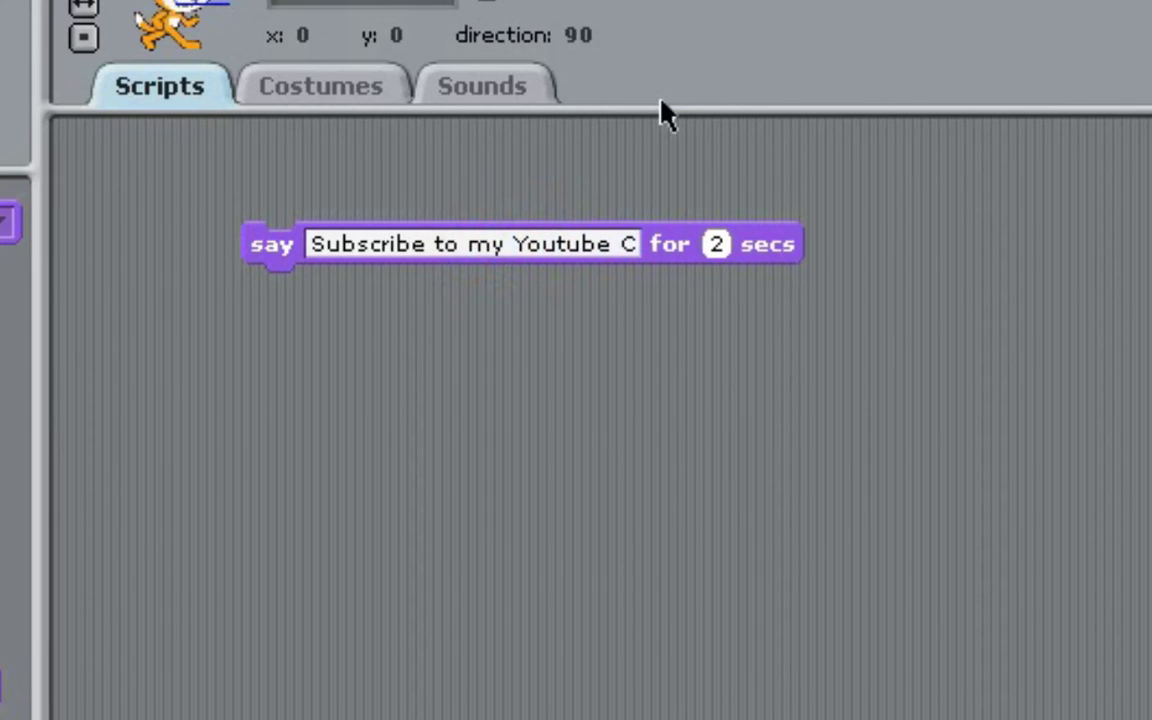
pyautogui.write('hannnel')
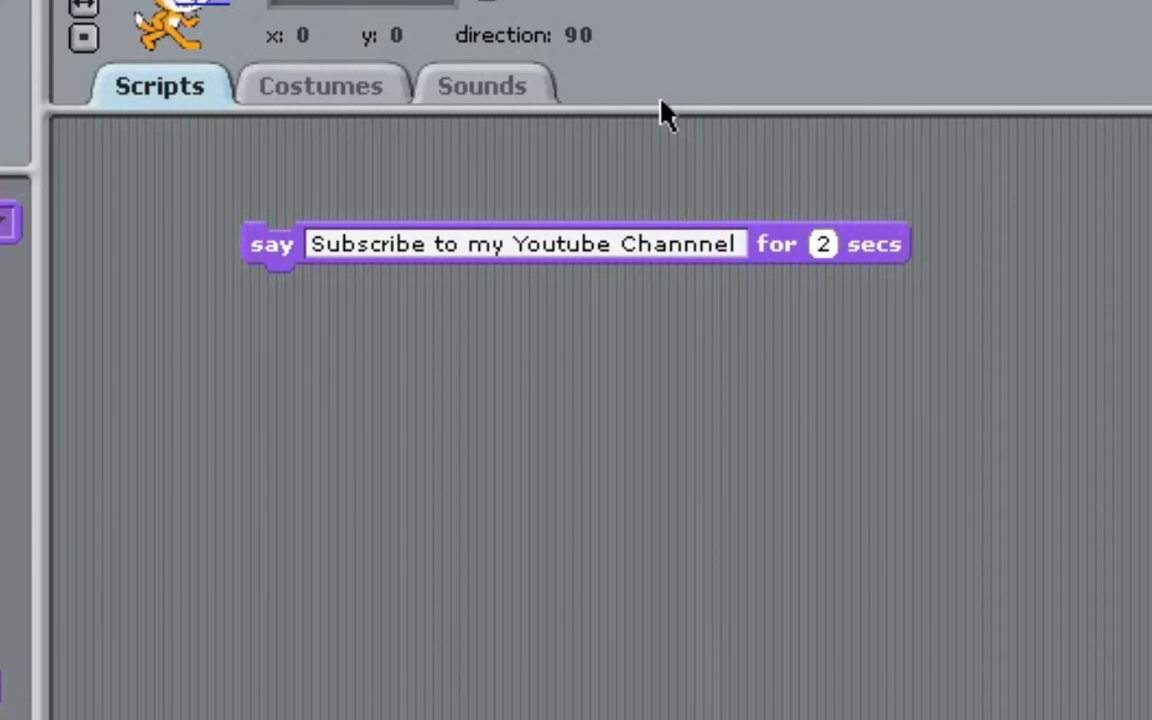
pyautogui.write(' for more videos')
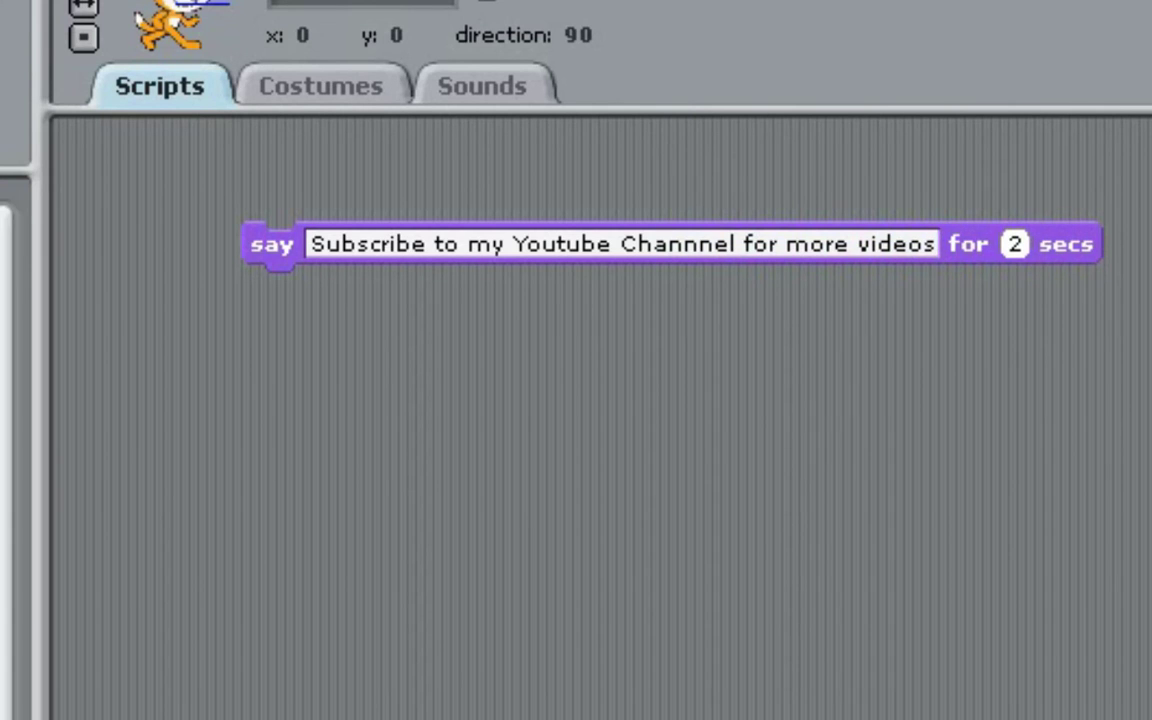
# Step: Attach a green-flag start block on top of the say block and run the script
pyautogui.moveTo(20, 200); pyautogui.dragTo(365, 231)
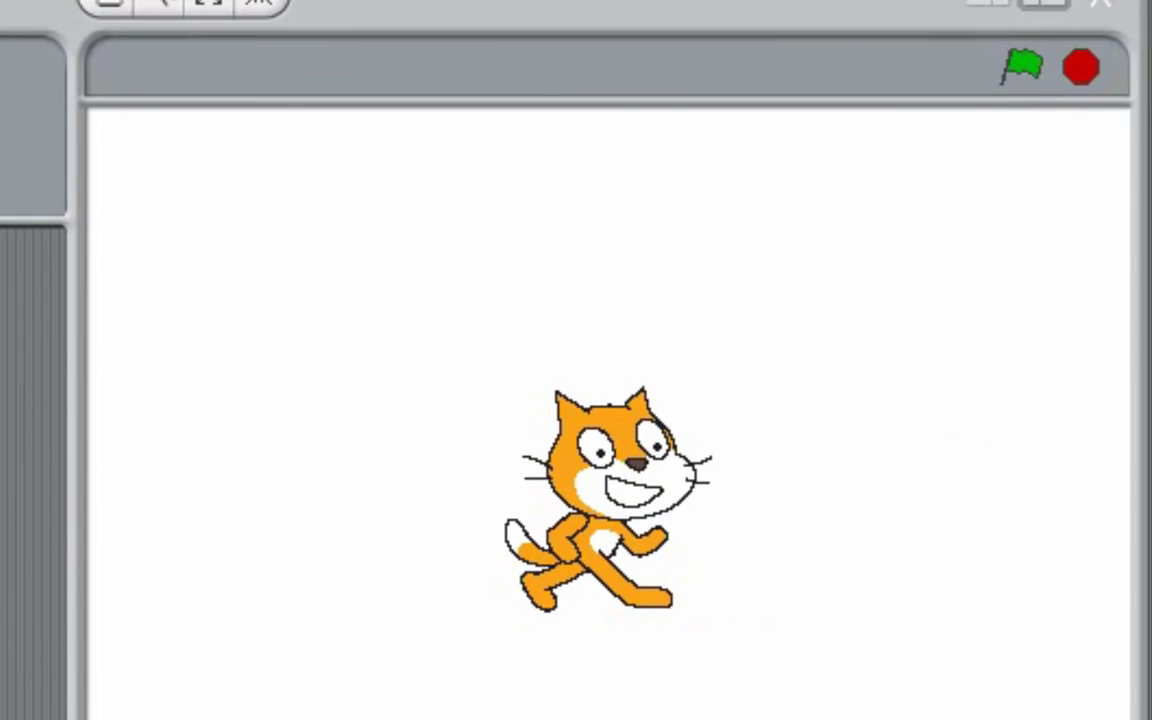
pyautogui.click(1024, 92)
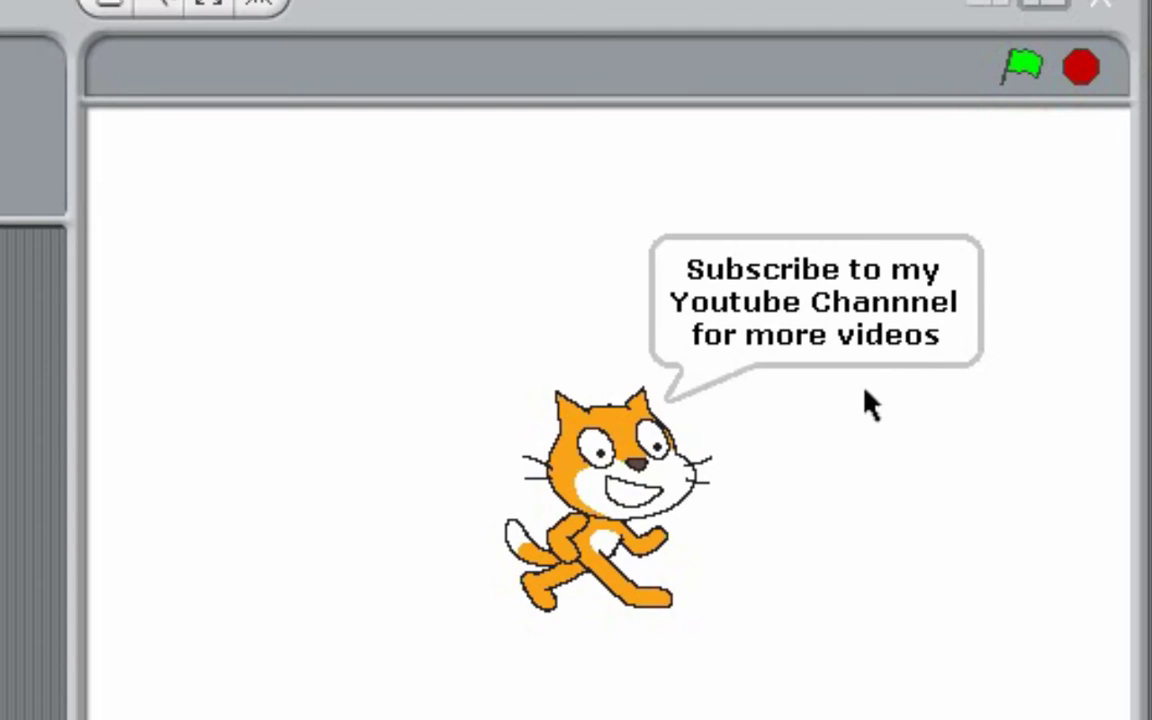